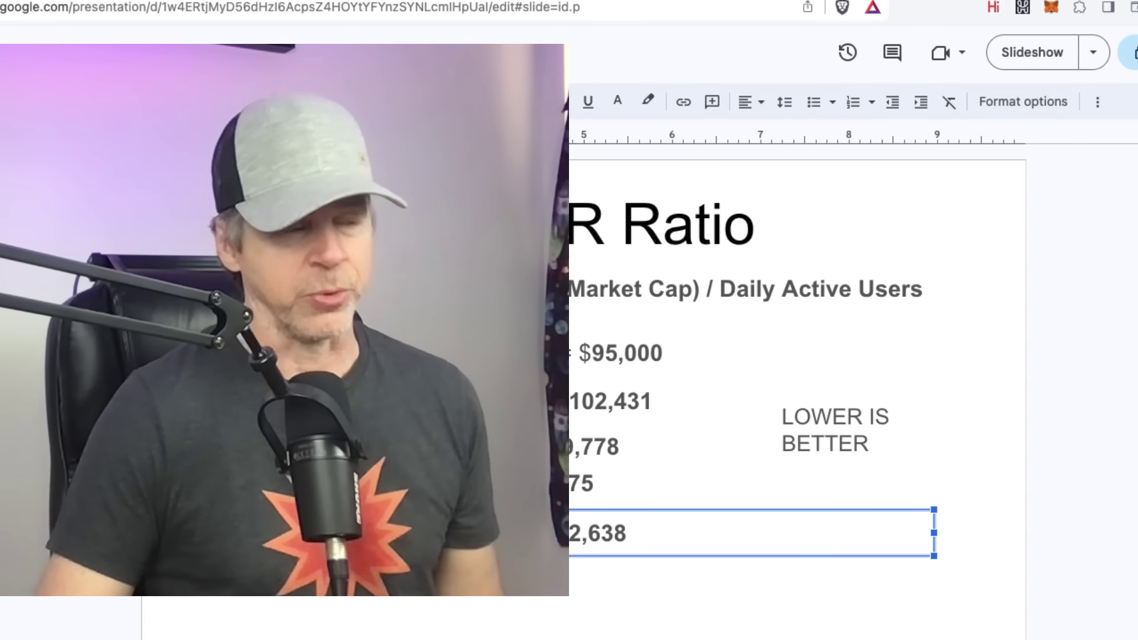
Switch from the ratio slide to the market cap spreadsheet and compare the top-two coin shares of the 2017 and 2013 bull runs.
left_click(610, 401)
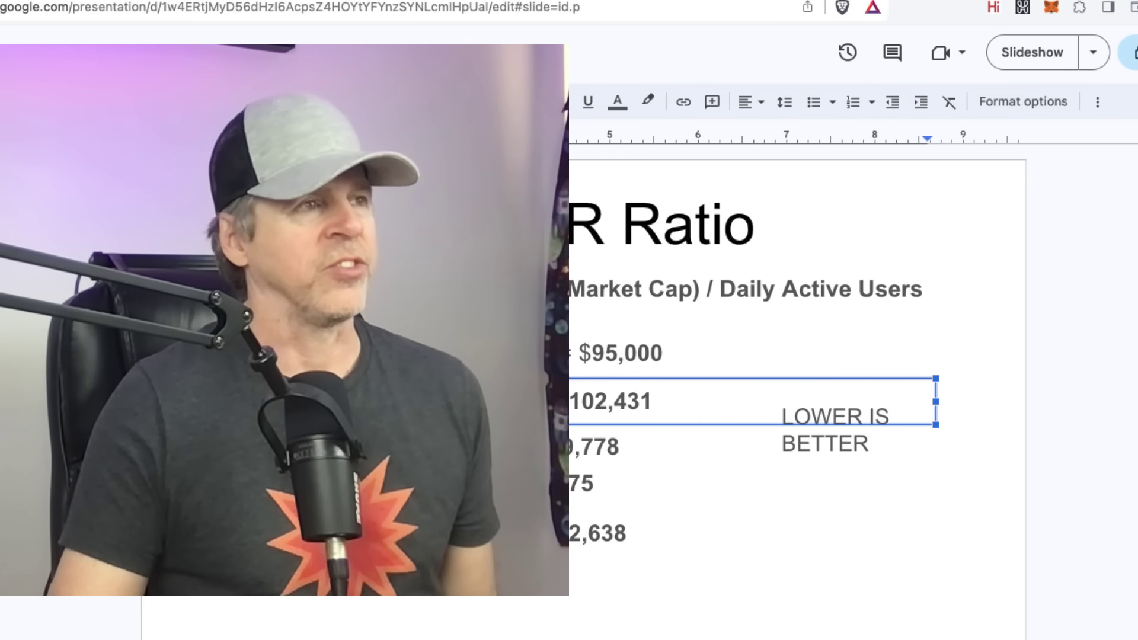
left_click(1013, 4)
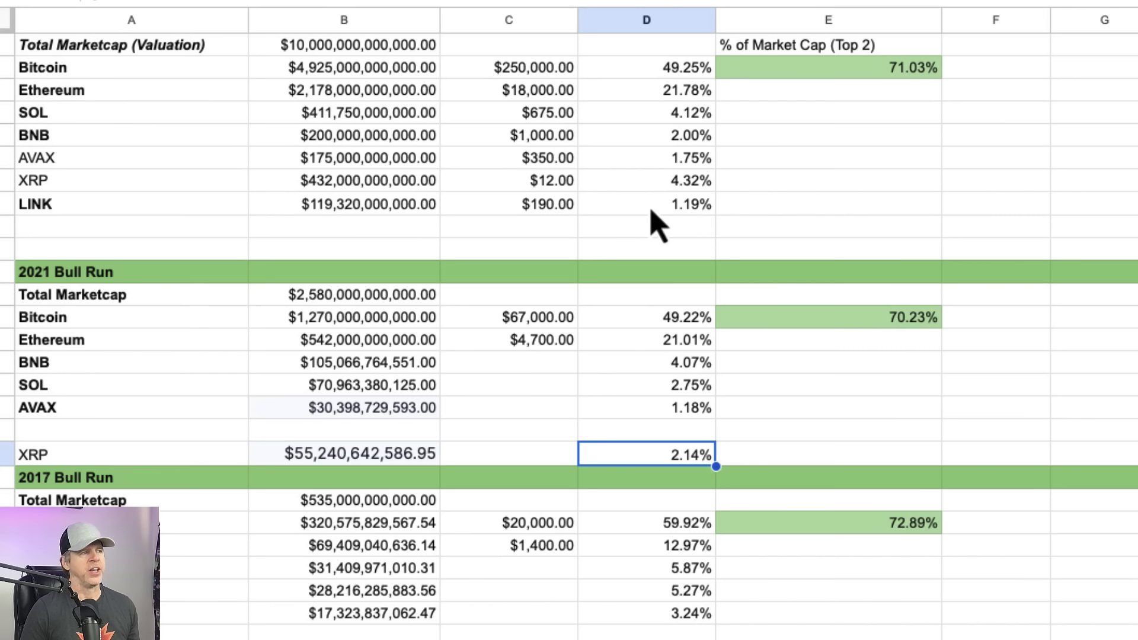
scroll(731, 320, "down", 3)
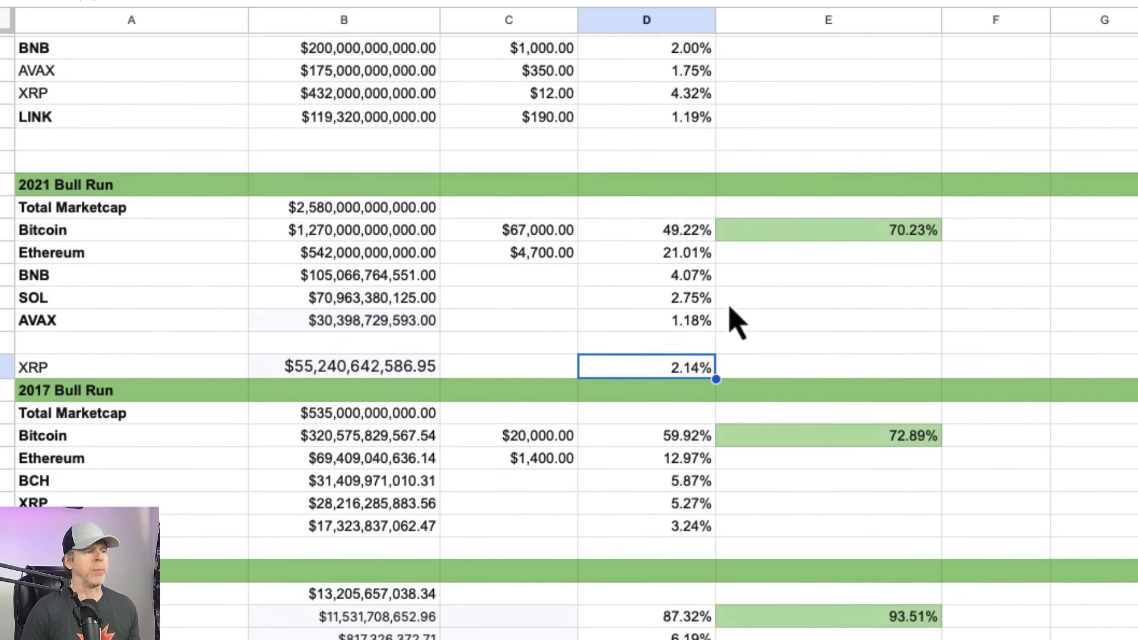
scroll(735, 323, "down", 8)
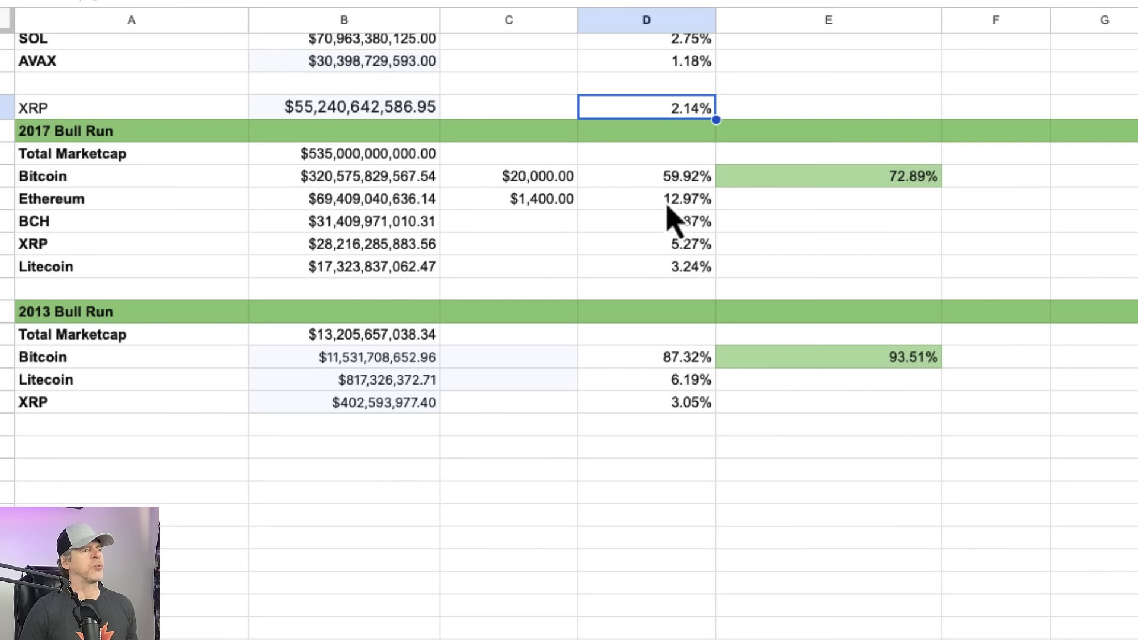
left_click(819, 182)
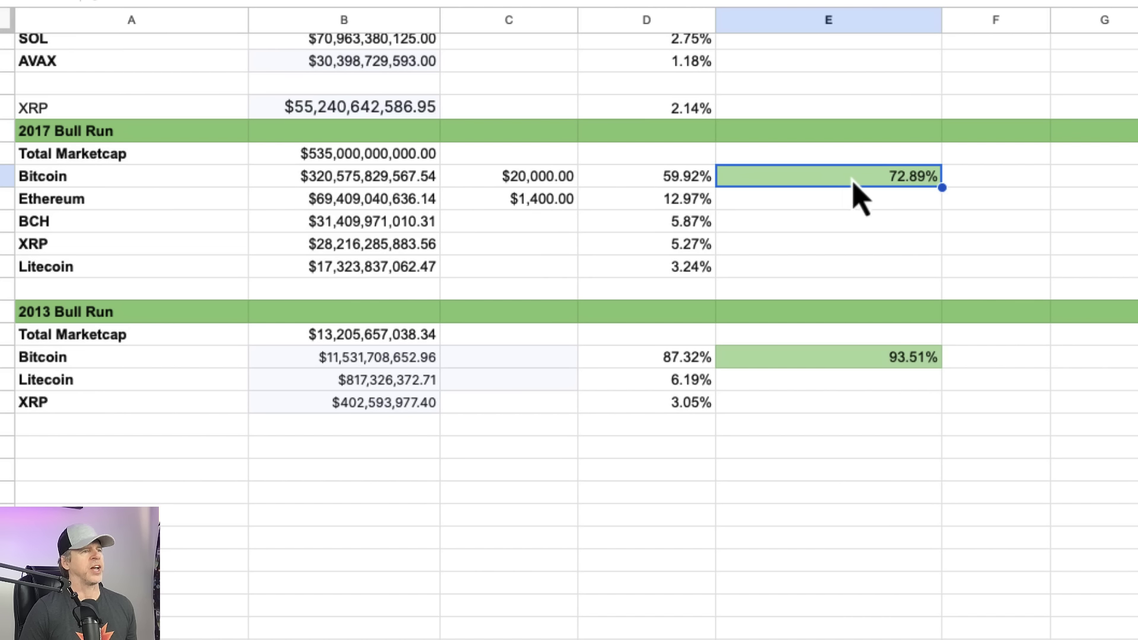
left_click(838, 363)
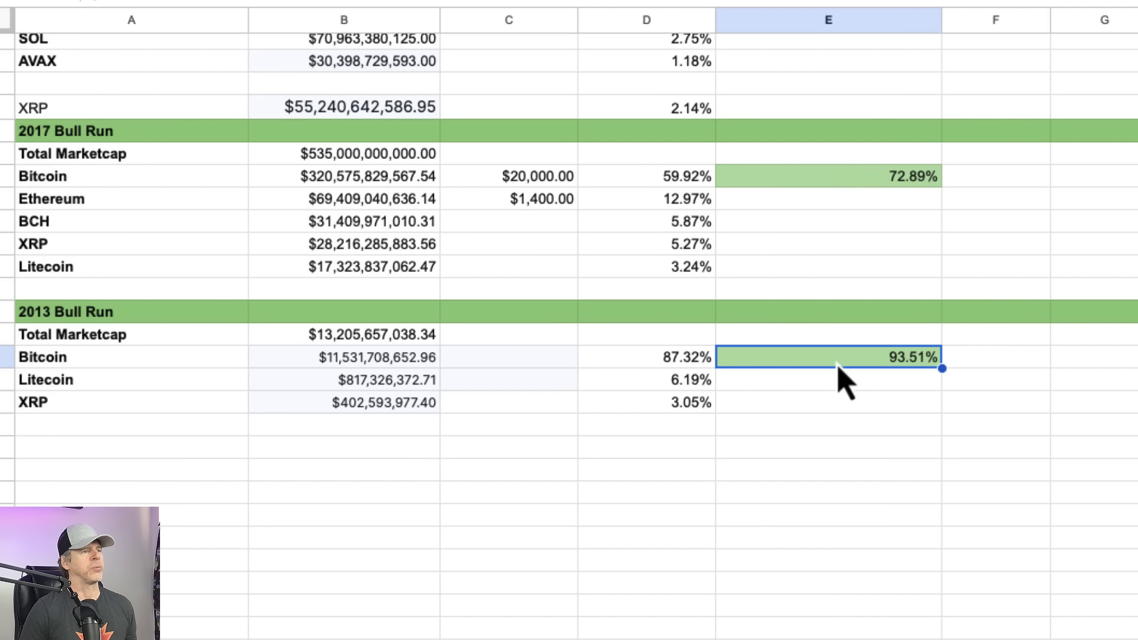
left_click(792, 196)
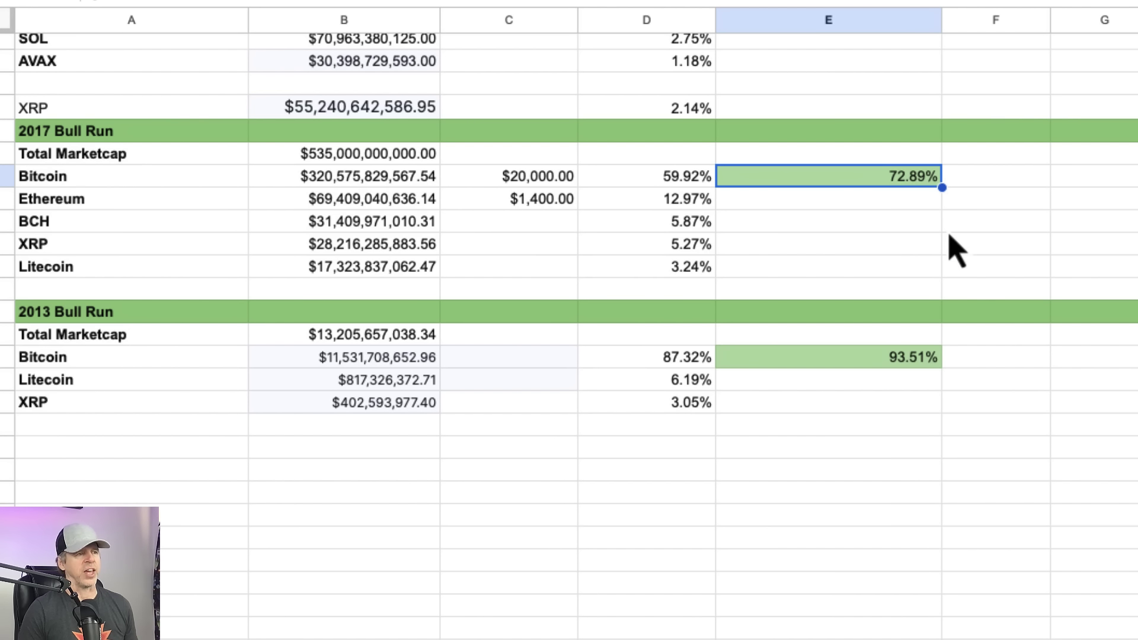
Compare XRP's share of total market cap in the 2017 bull run with its share in 2021.
left_click(666, 250)
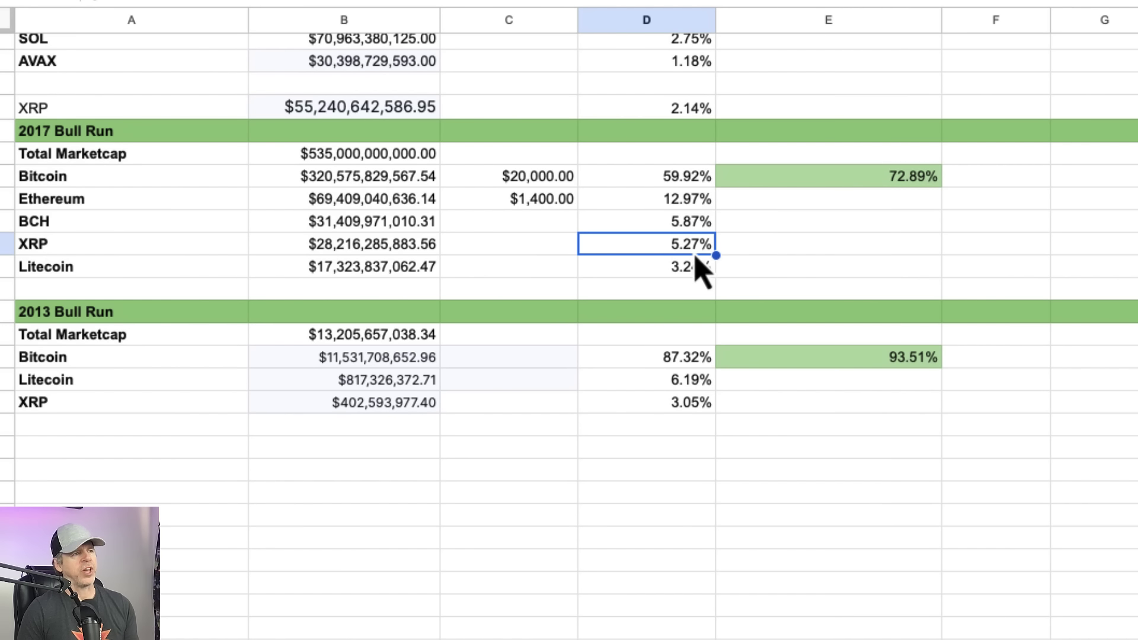
left_click(555, 254)
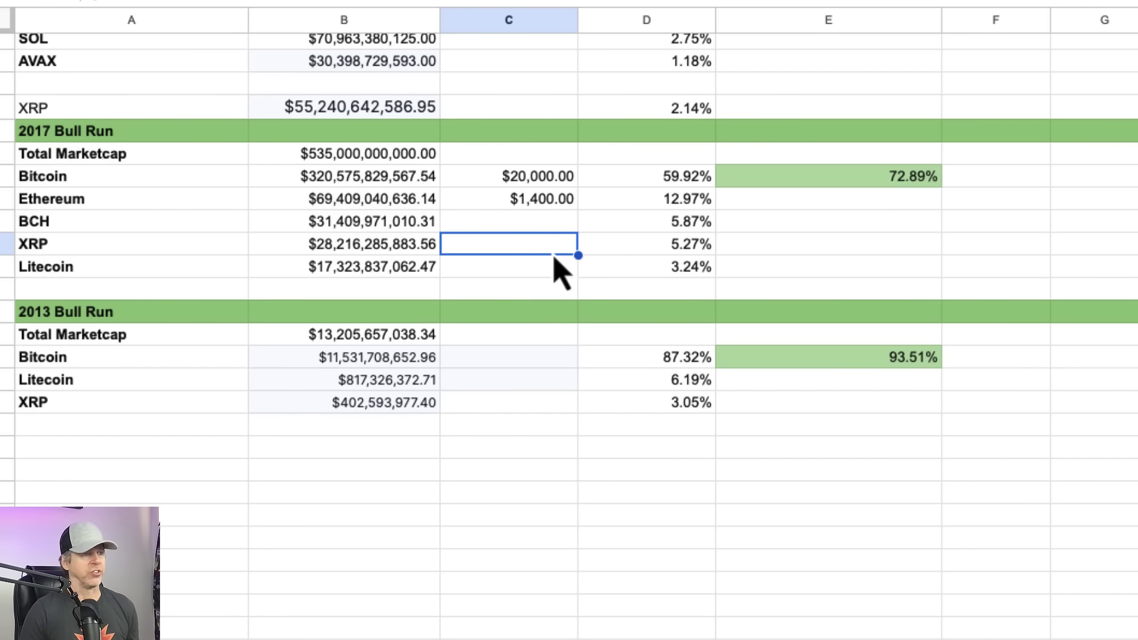
left_click(787, 183)
scroll(886, 282, "up", 5)
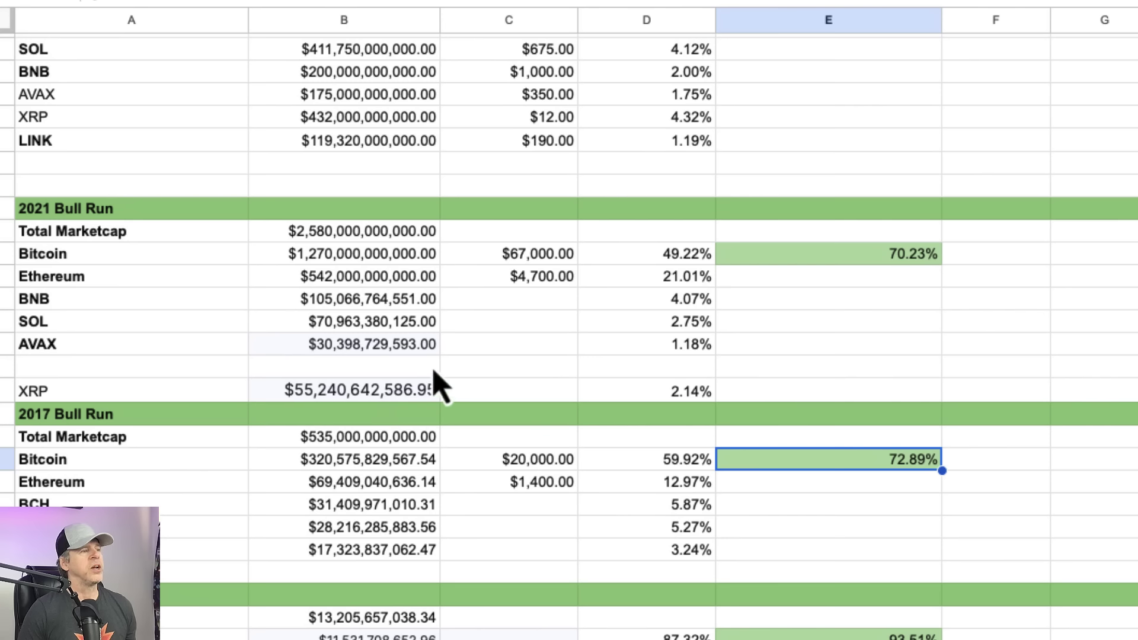
left_click(679, 398)
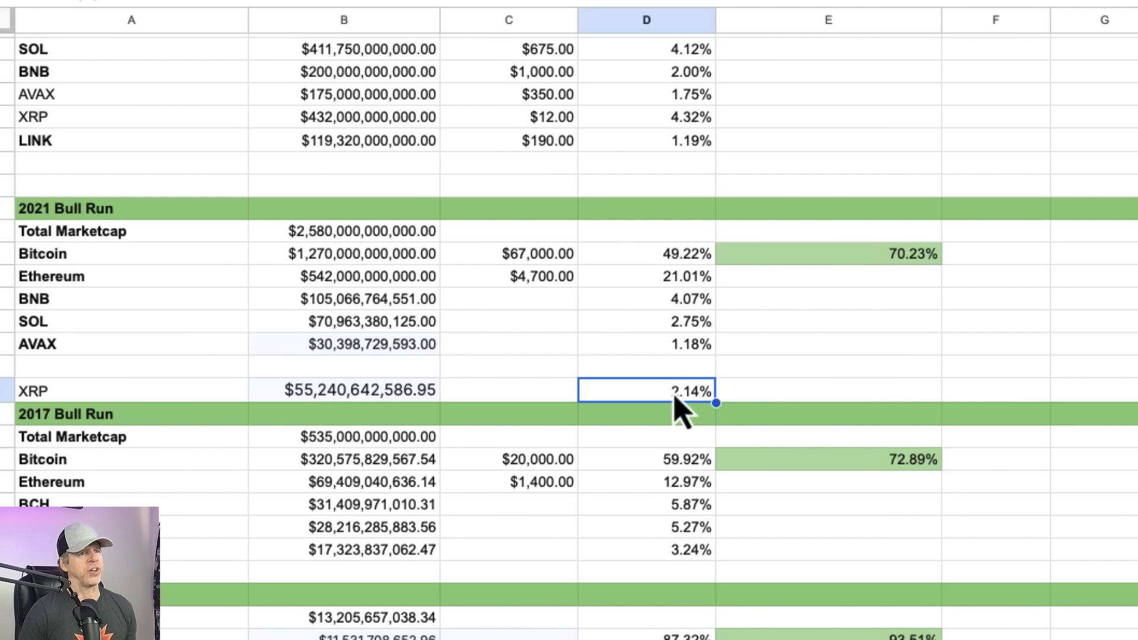
Check XRP's price and the snapshot date on the historical market cap page, and return to the spreadsheet.
key("ctrl+Tab")
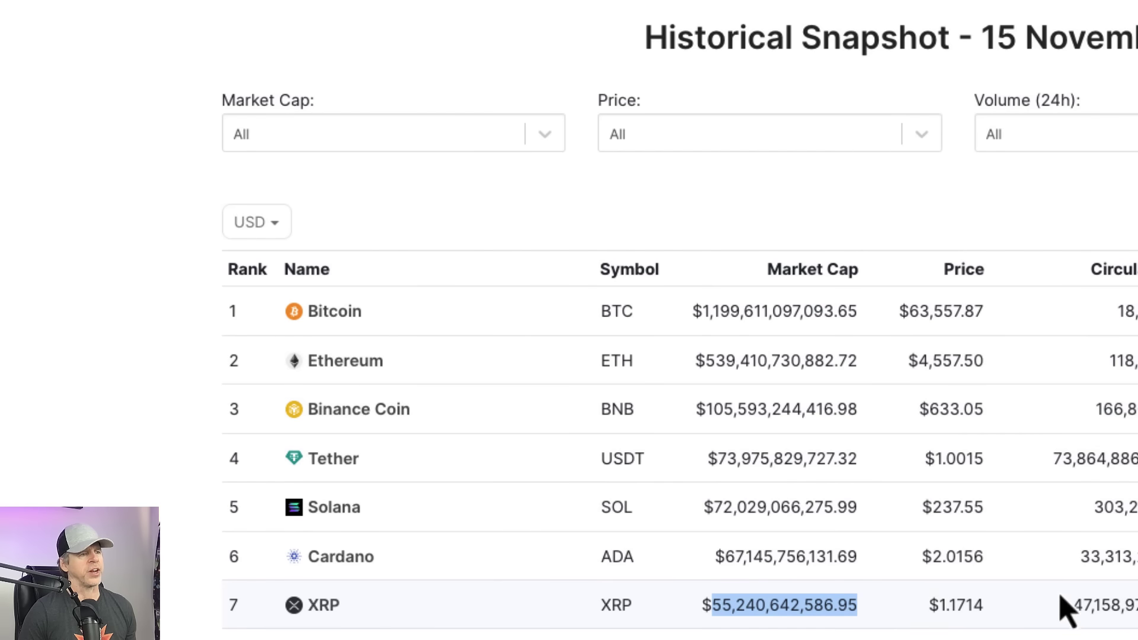
left_click_drag(928, 622, 985, 617)
left_click(986, 617)
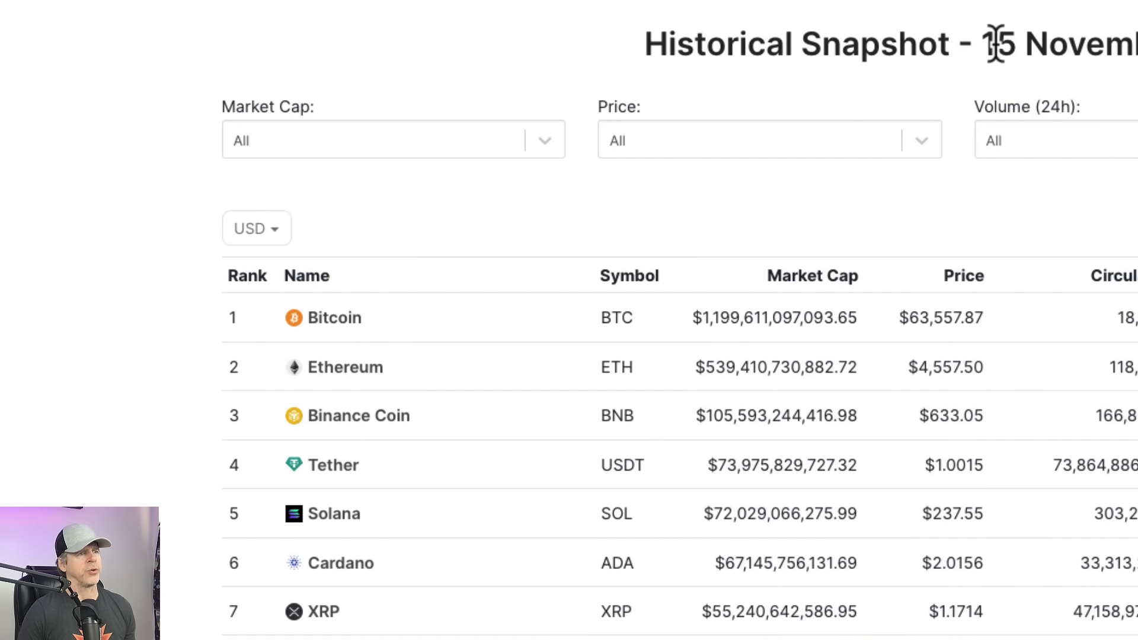
left_click_drag(1106, 41, 1134, 43)
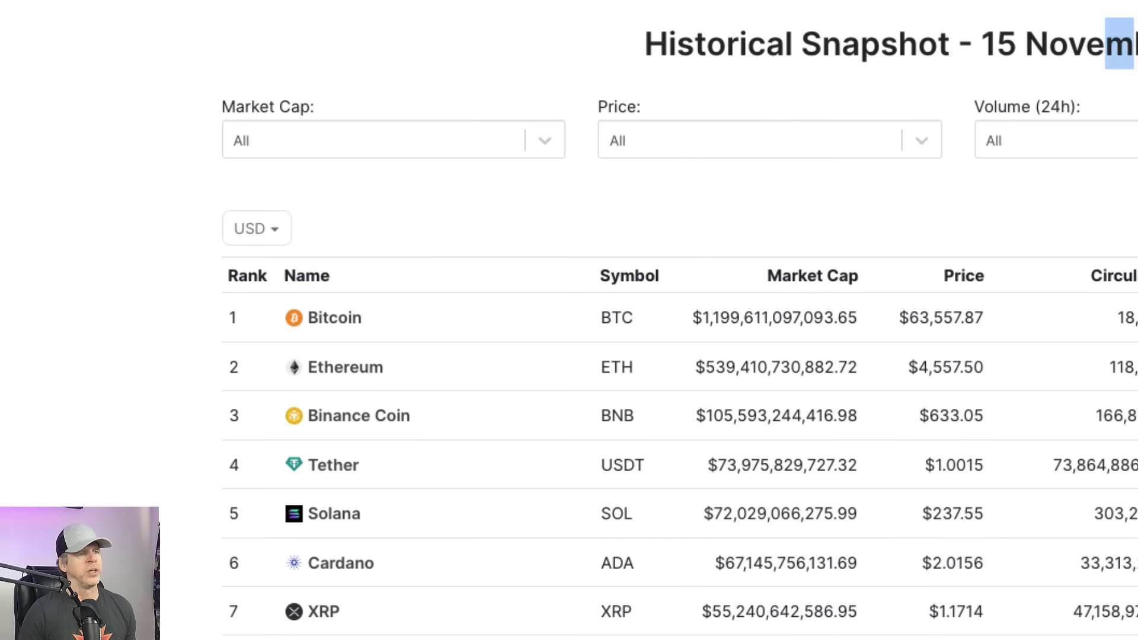
key("ctrl+Tab")
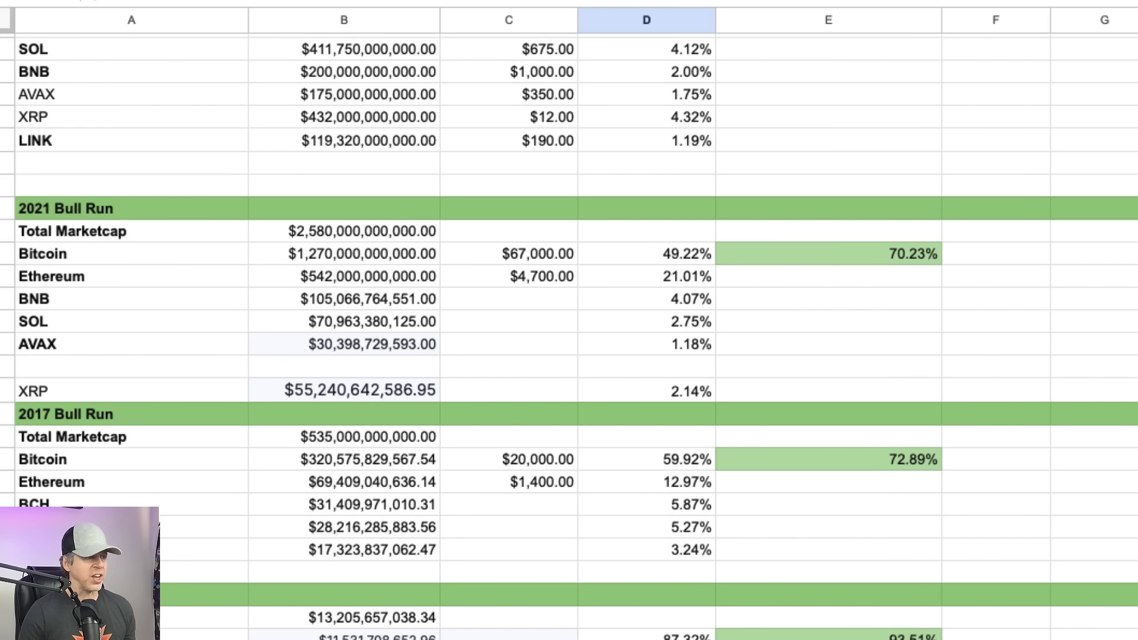
Review the Litecoin, XRP and Ethereum rows of the 2017 bull run against the XRP and BNB figures of 2021.
key("Home")
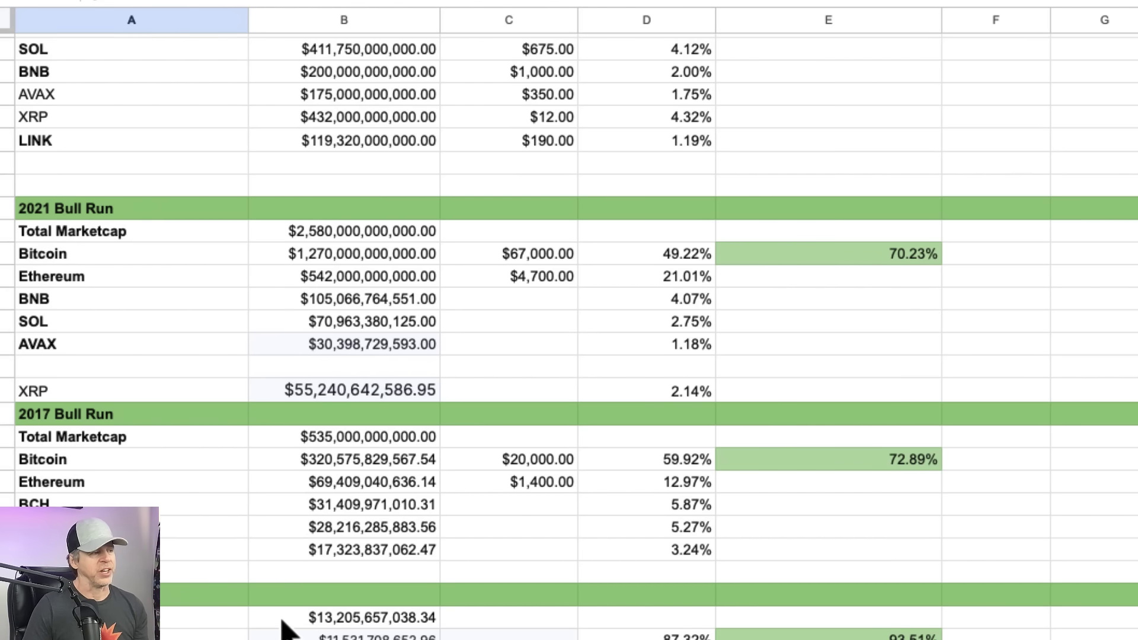
left_click(179, 552)
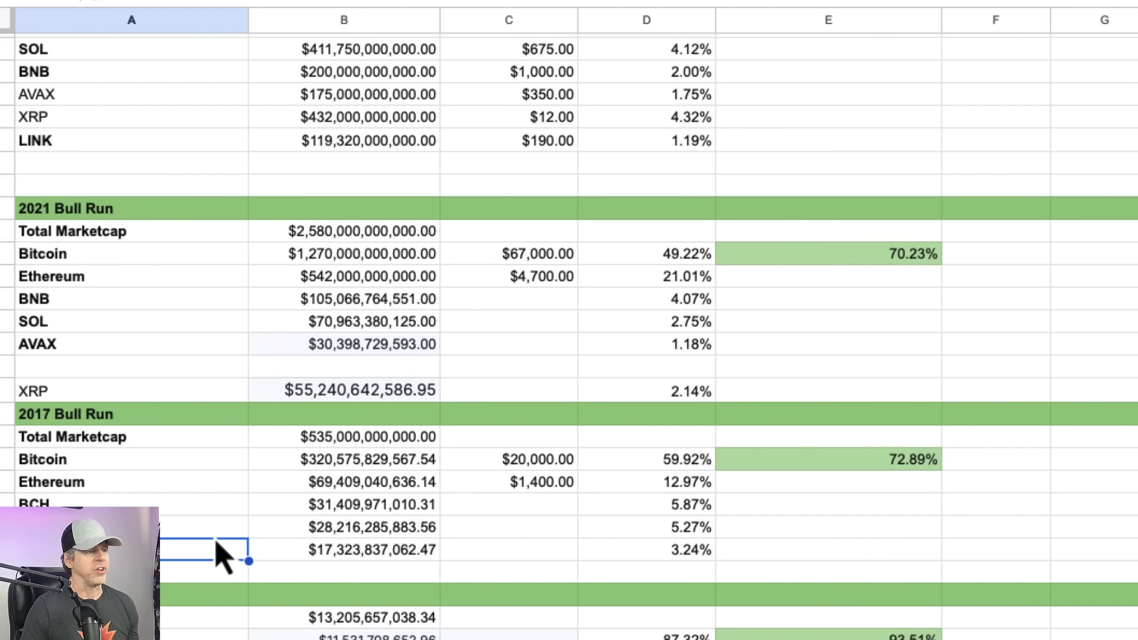
key("Up")
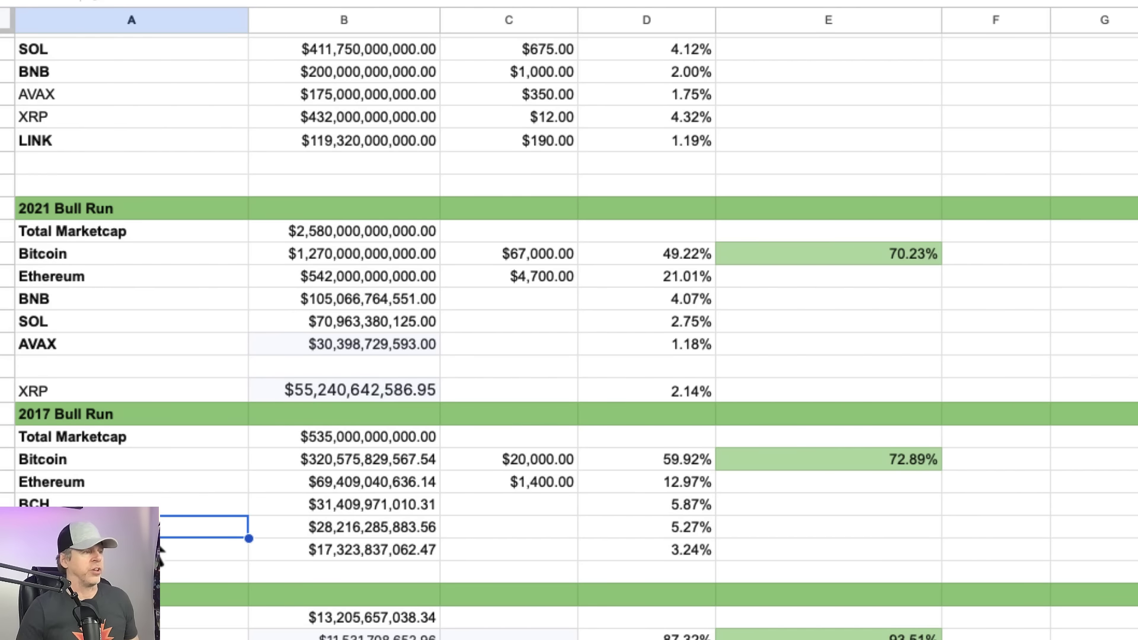
left_click(137, 492)
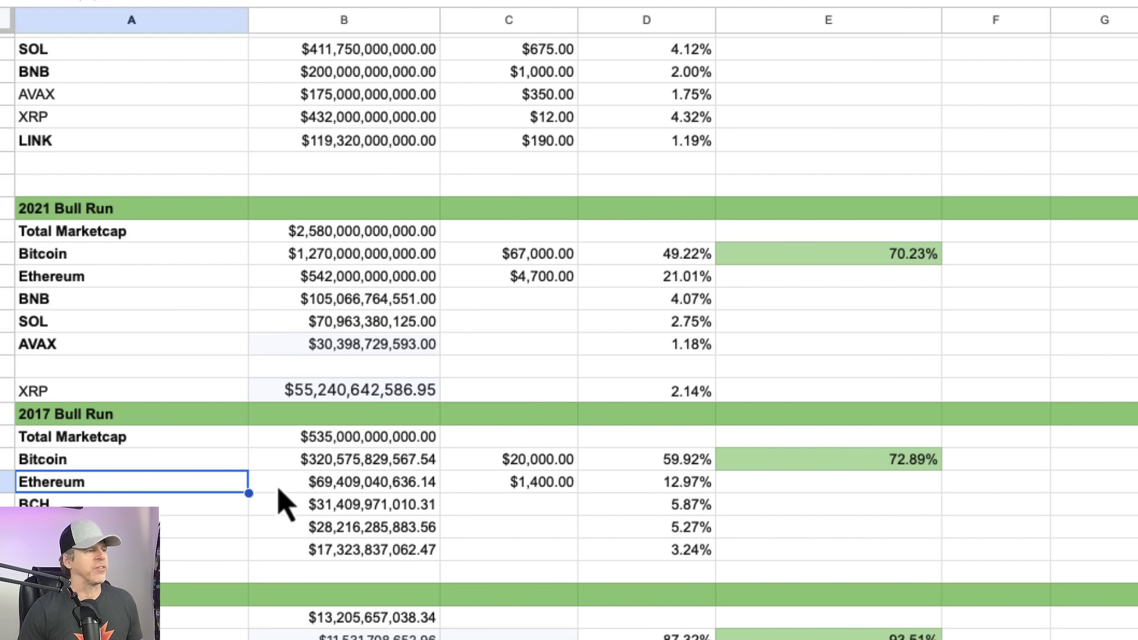
left_click(124, 395)
left_click(355, 400)
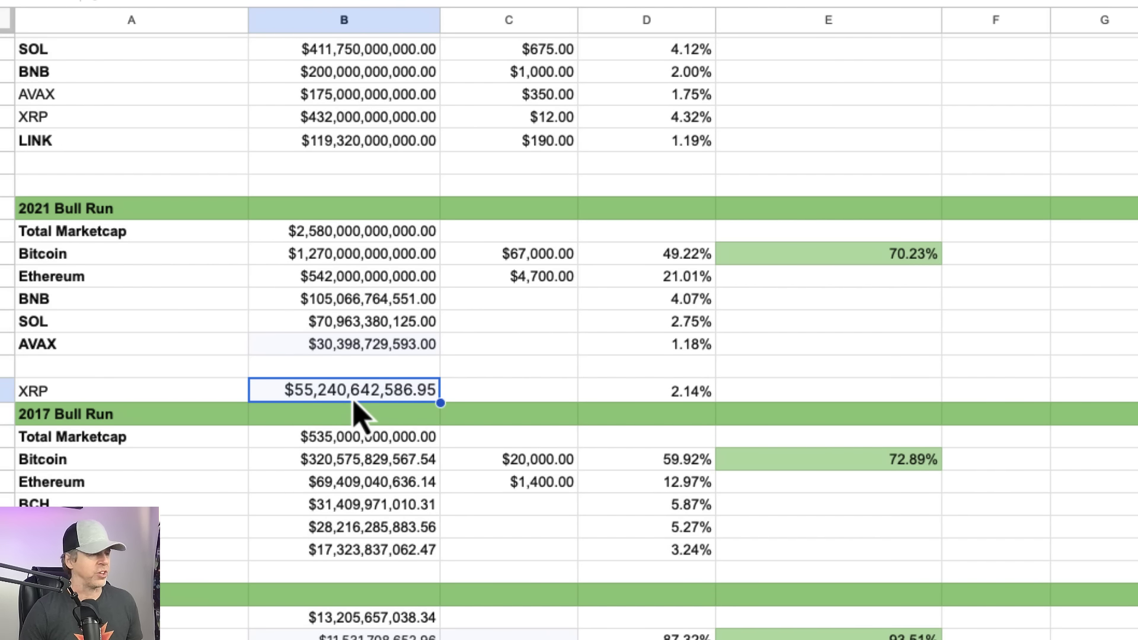
left_click(664, 399)
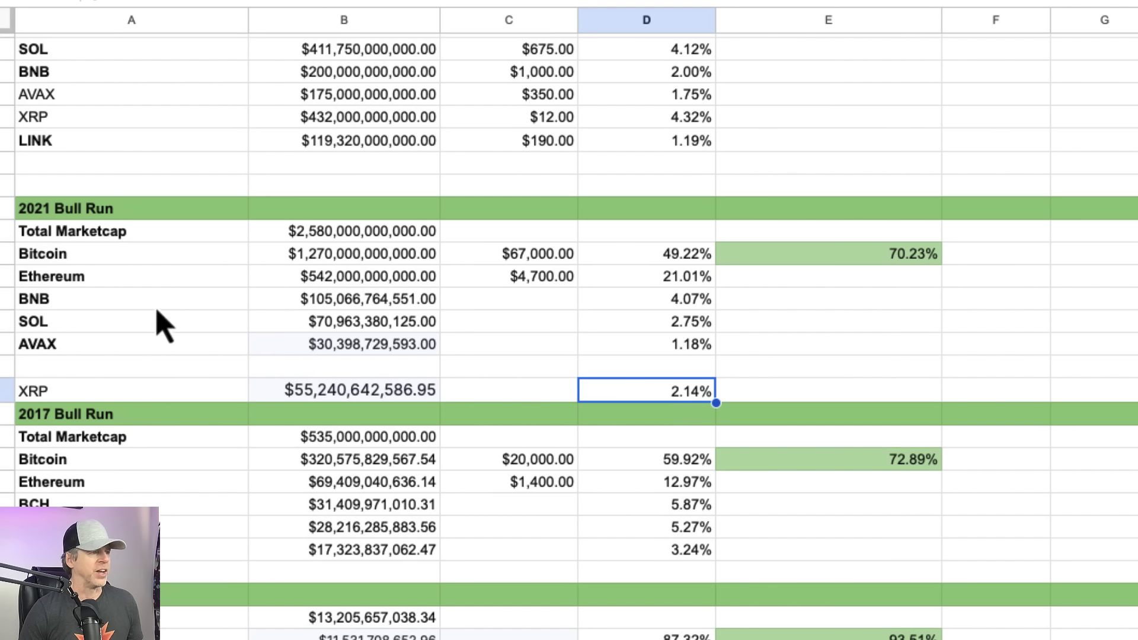
left_click(366, 303)
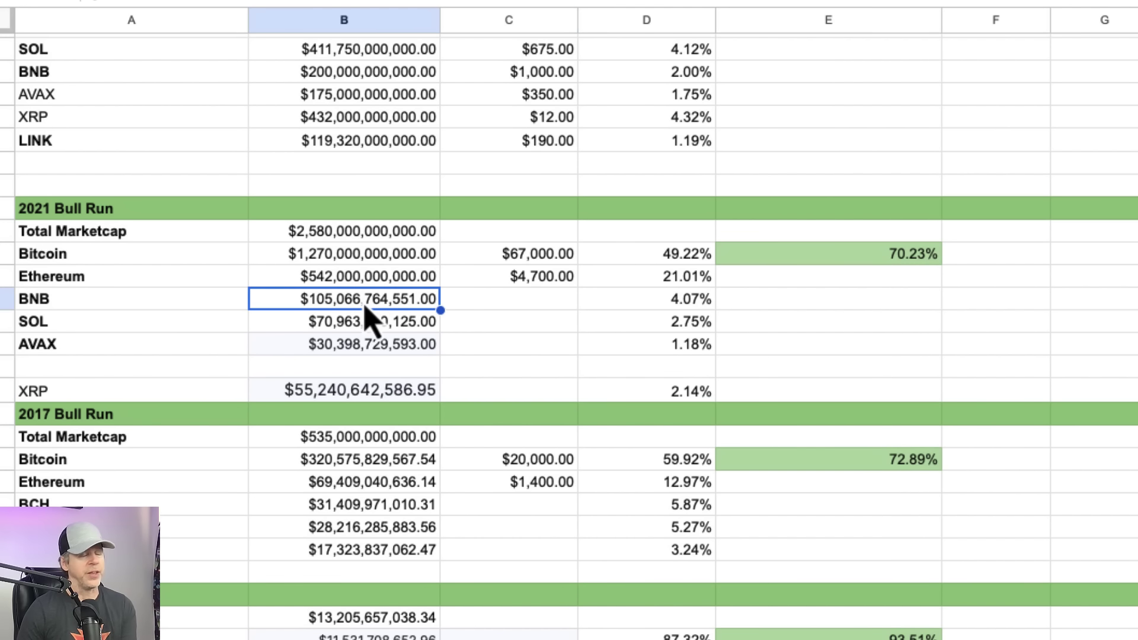
Undo the last edits to the XRP row in the projected valuation section above the 2021 bull run.
scroll(933, 411, "up", 2)
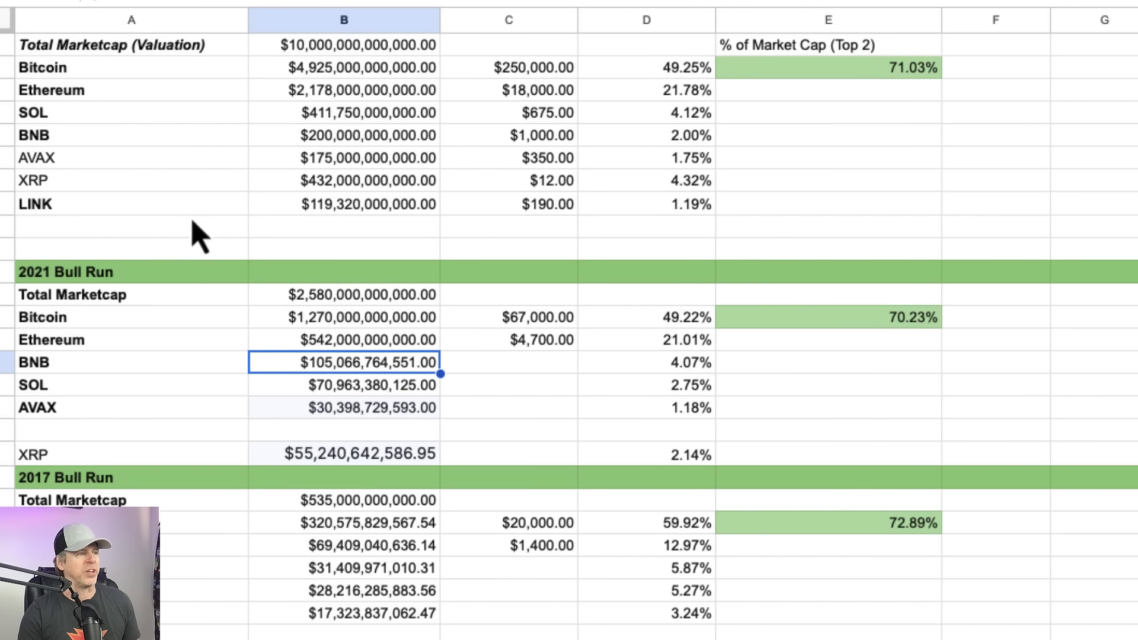
left_click(116, 187)
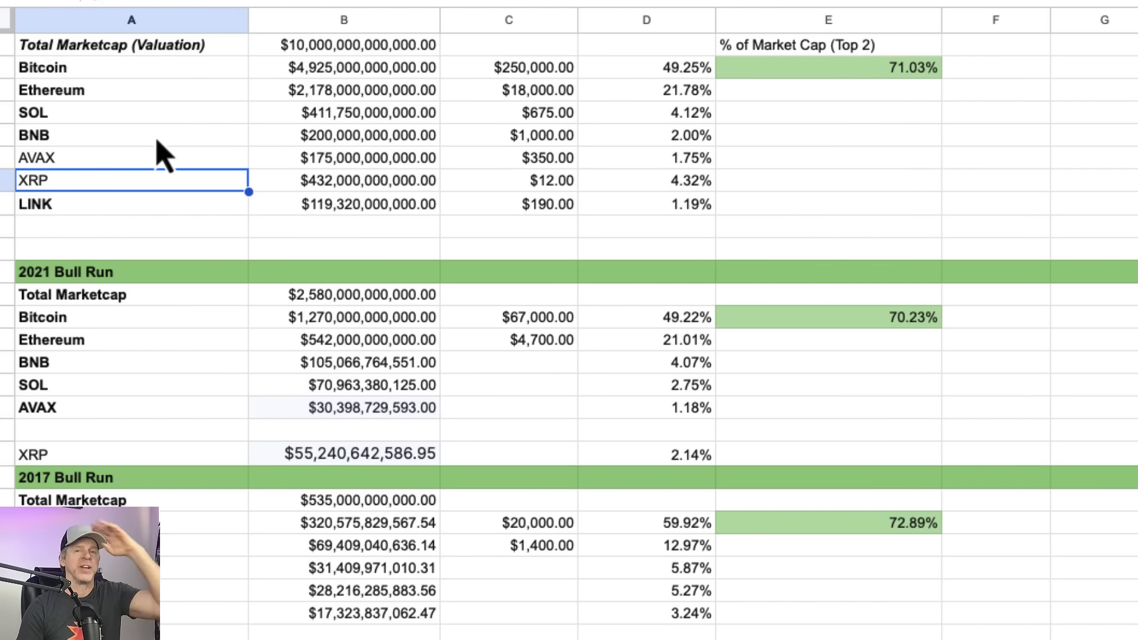
left_click(7, 181)
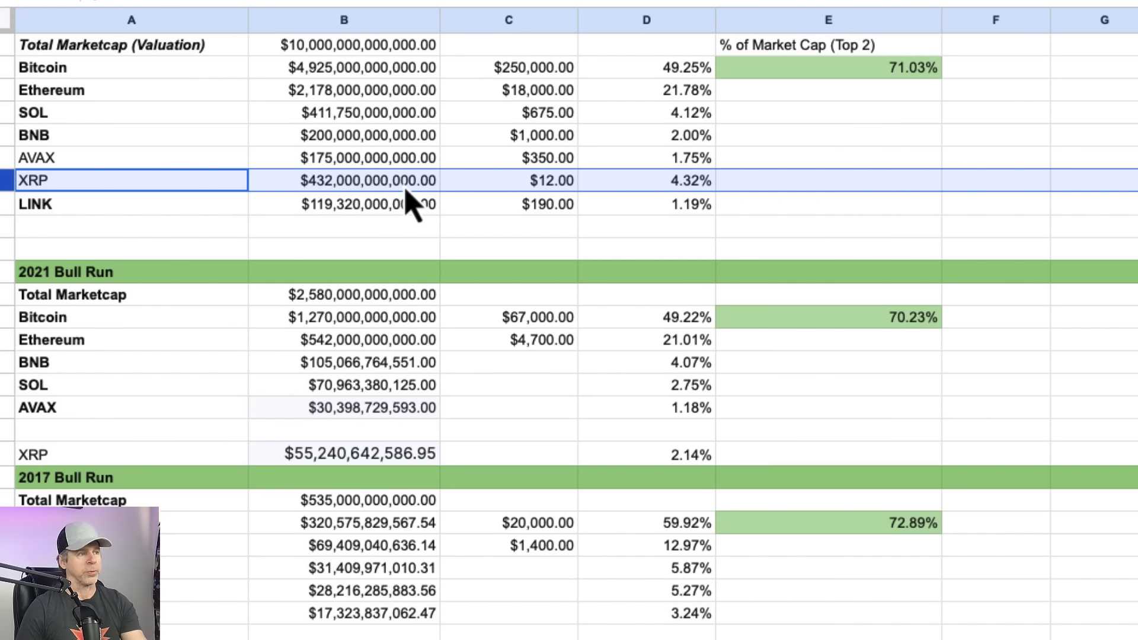
key("ctrl+z")
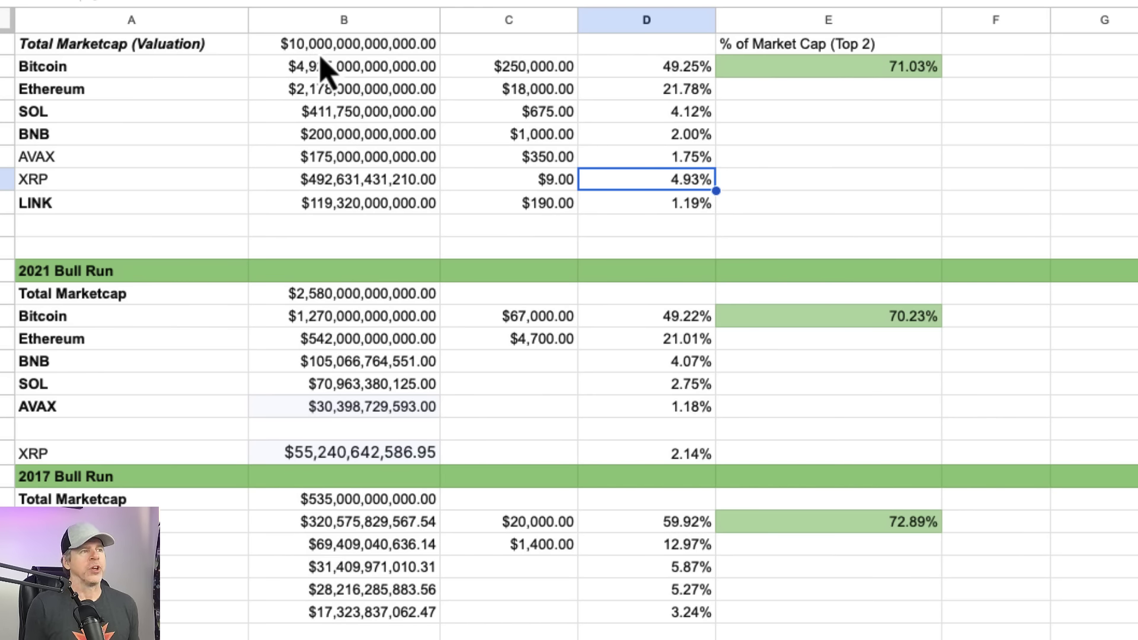
Compare the top-two market cap share of the projected valuation with 2021, and check Bitcoin's share in 2013.
left_click(819, 67)
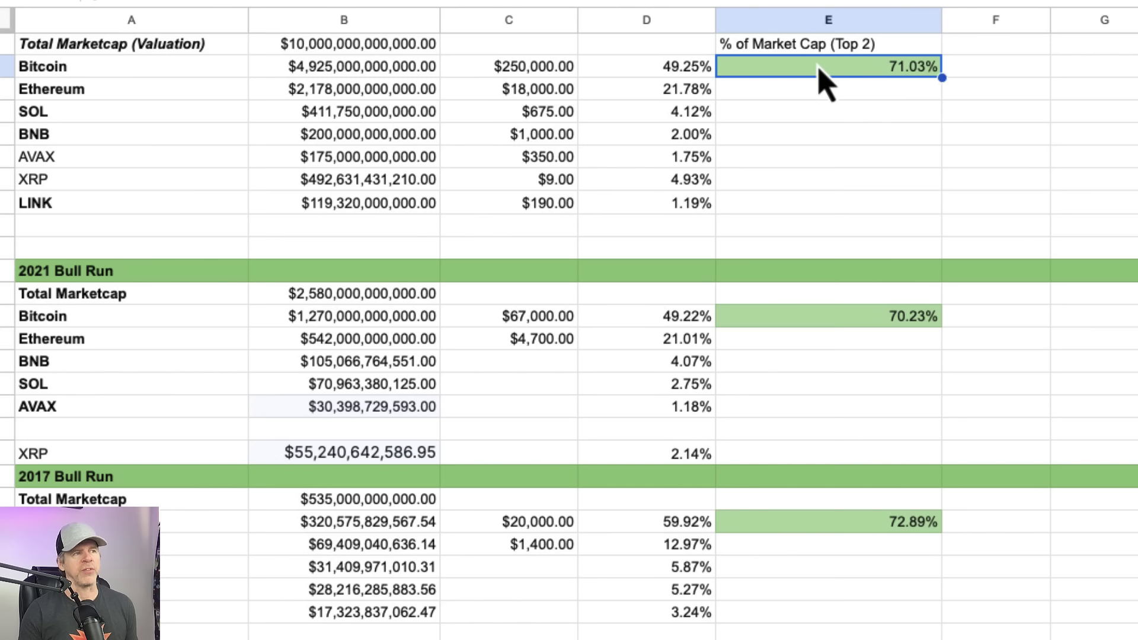
left_click(858, 322)
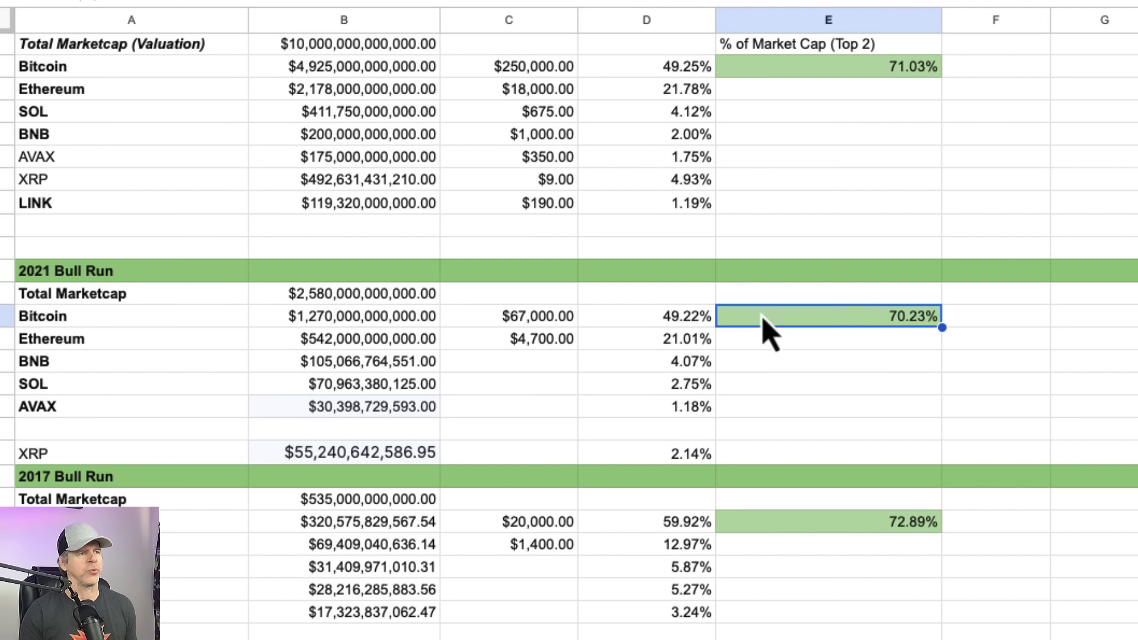
scroll(800, 356, "down", 4)
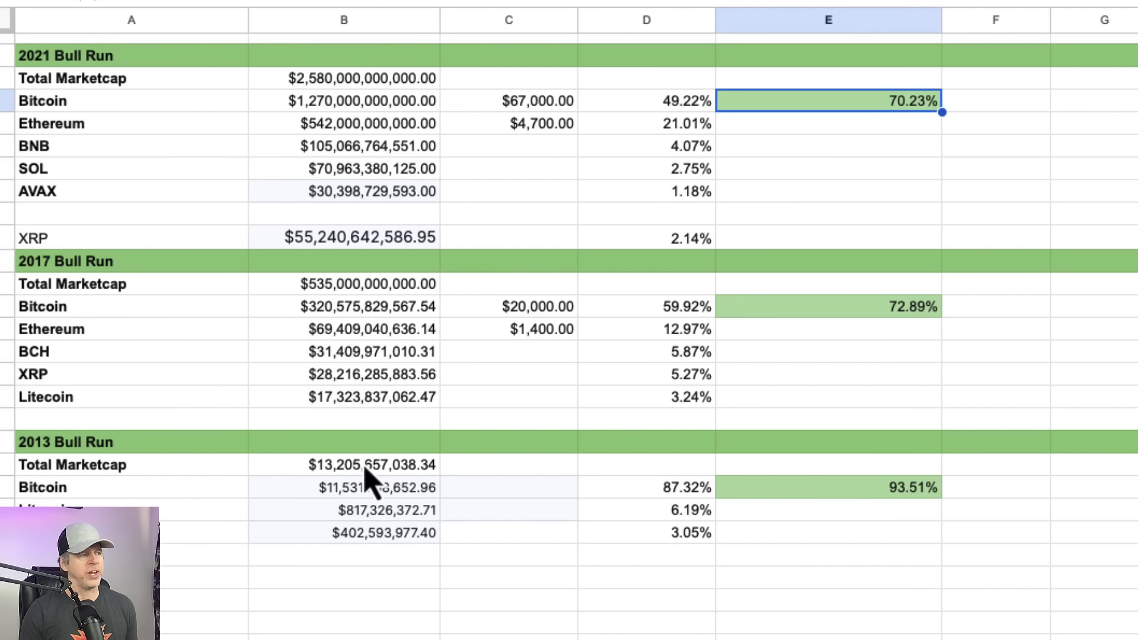
left_click(659, 494)
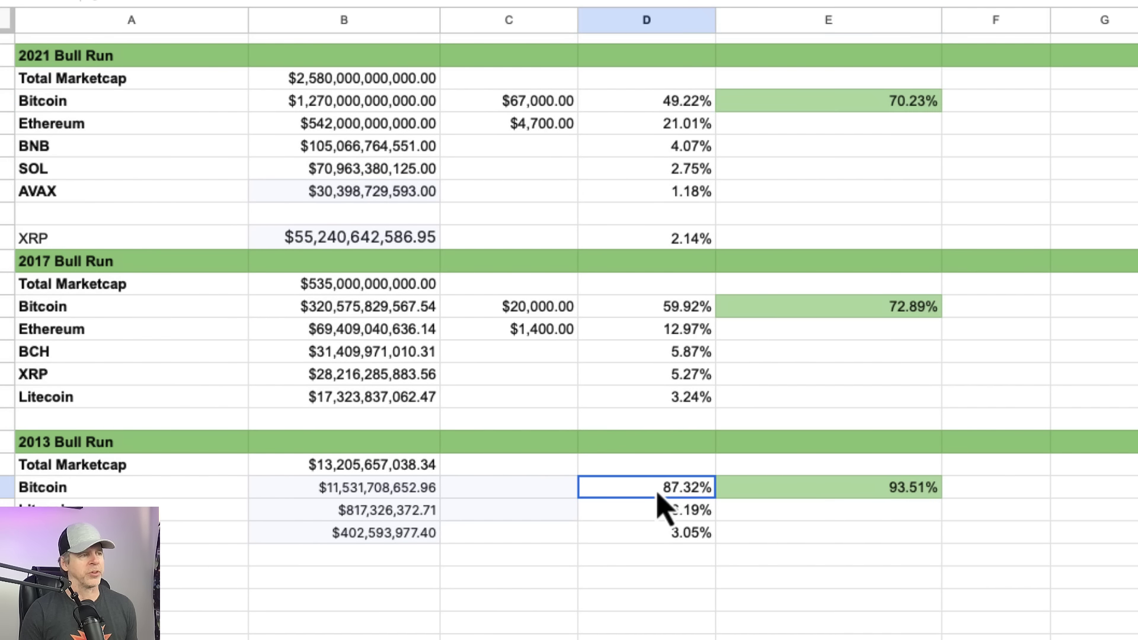
scroll(662, 504, "up", 4)
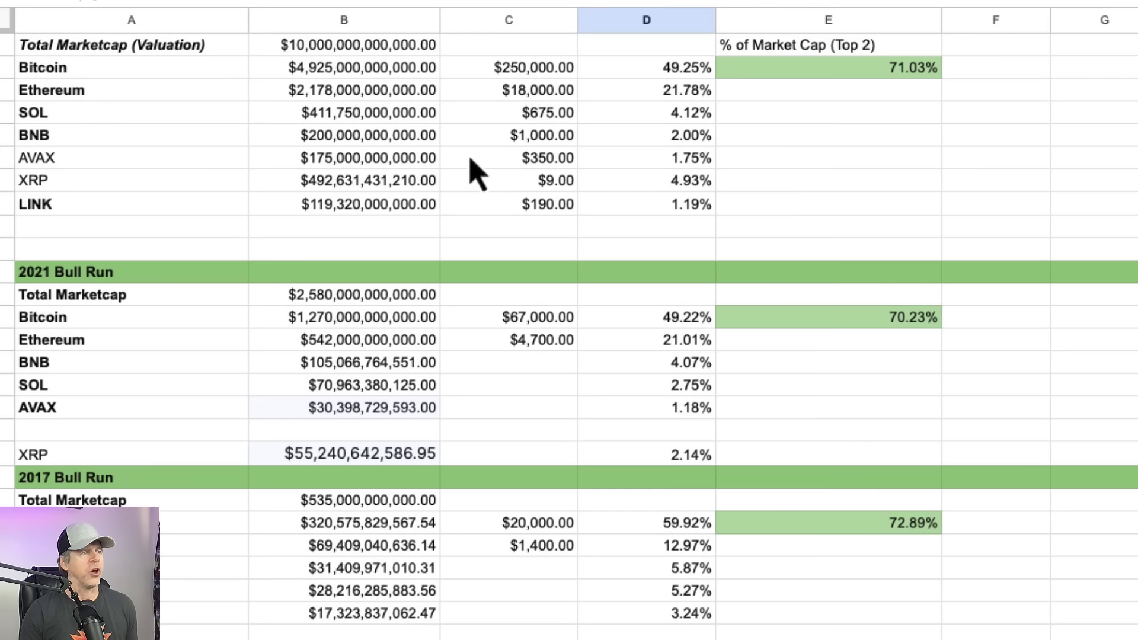
Examine the projected total market cap, the Bitcoin and Ethereum price targets, and the LINK entry.
left_click(331, 53)
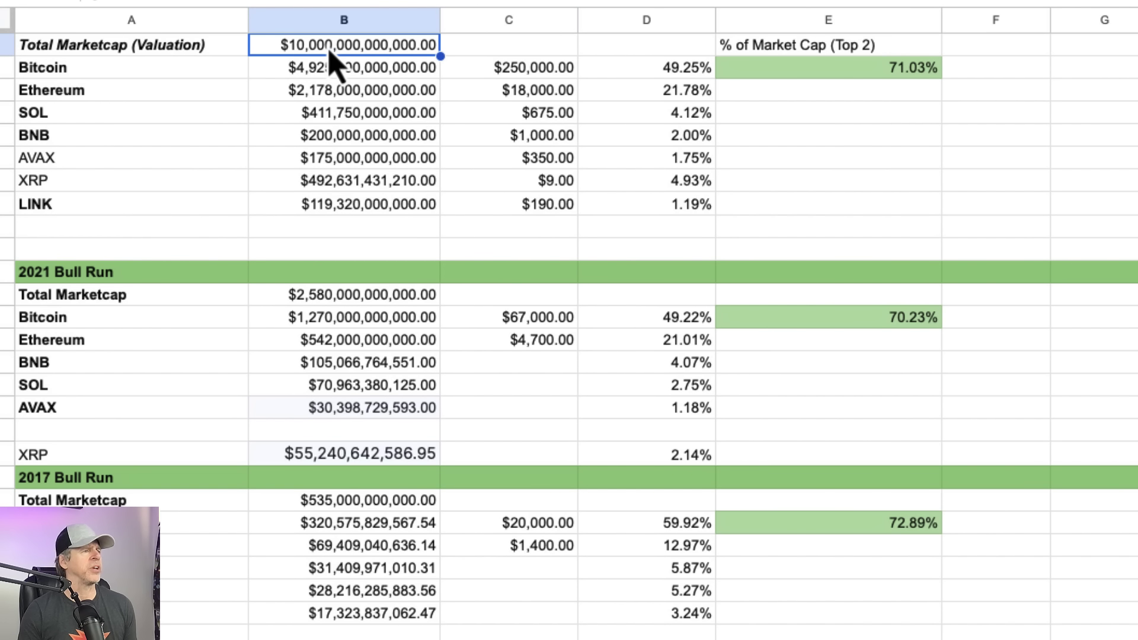
left_click(481, 71)
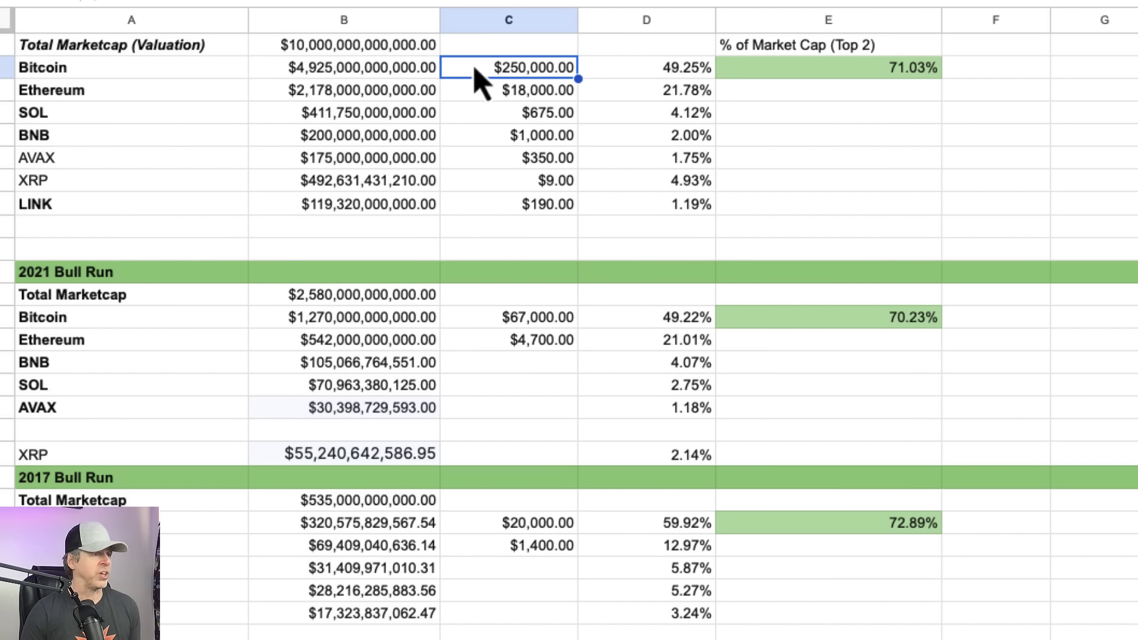
left_click(525, 100)
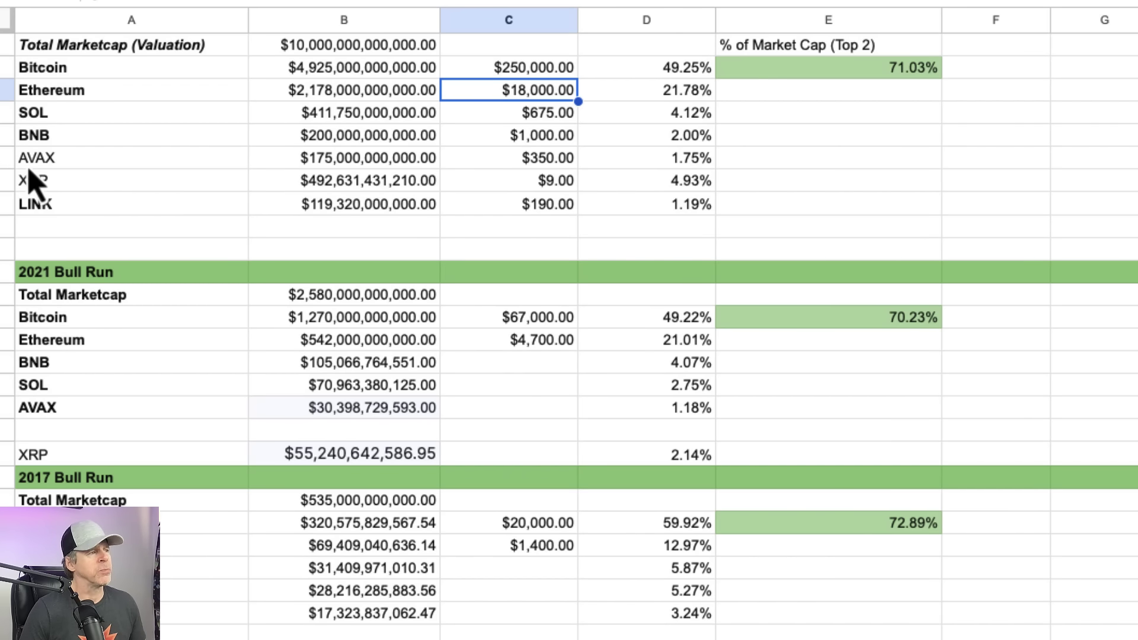
left_click(53, 207)
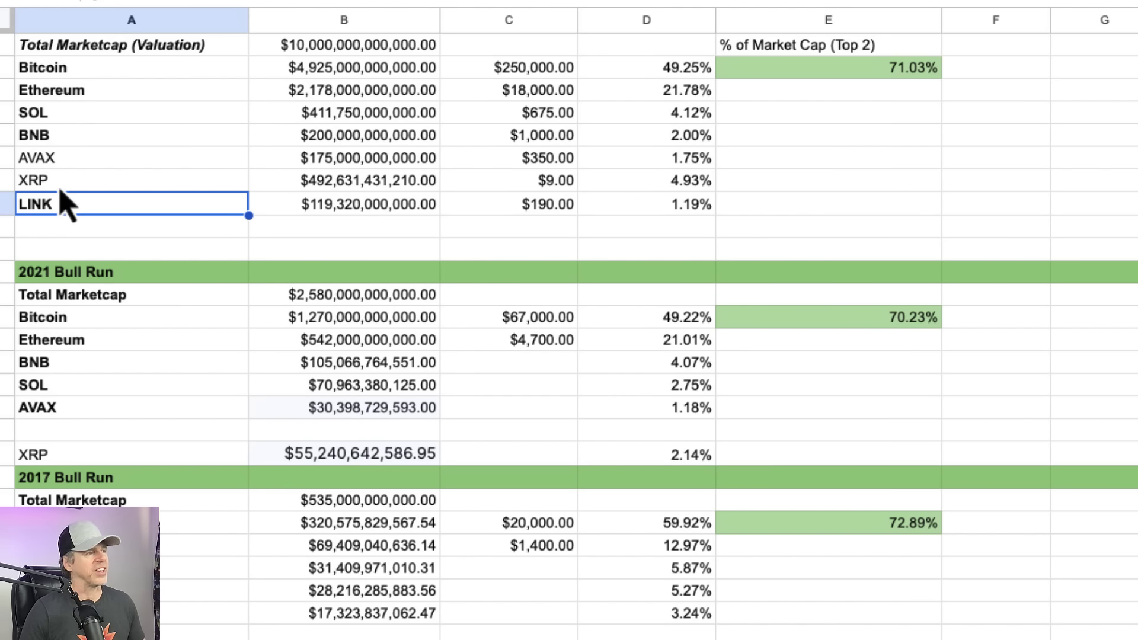
Inspect the projected XRP row, covering its market cap formula, price target and market cap share.
key("Up")
key("Down")
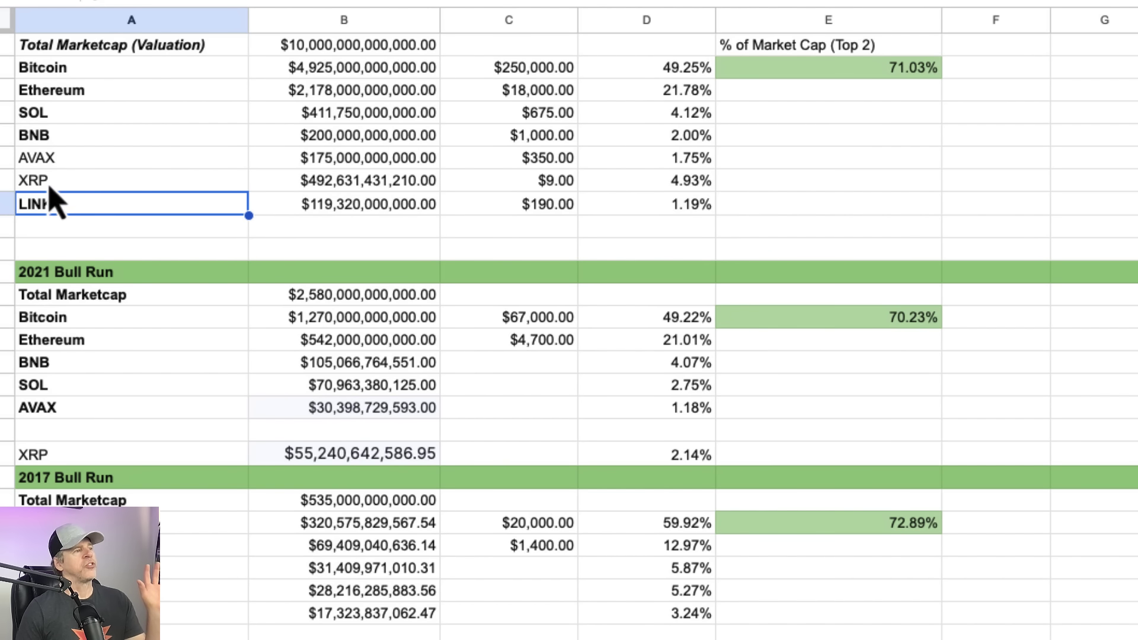
left_click(53, 191)
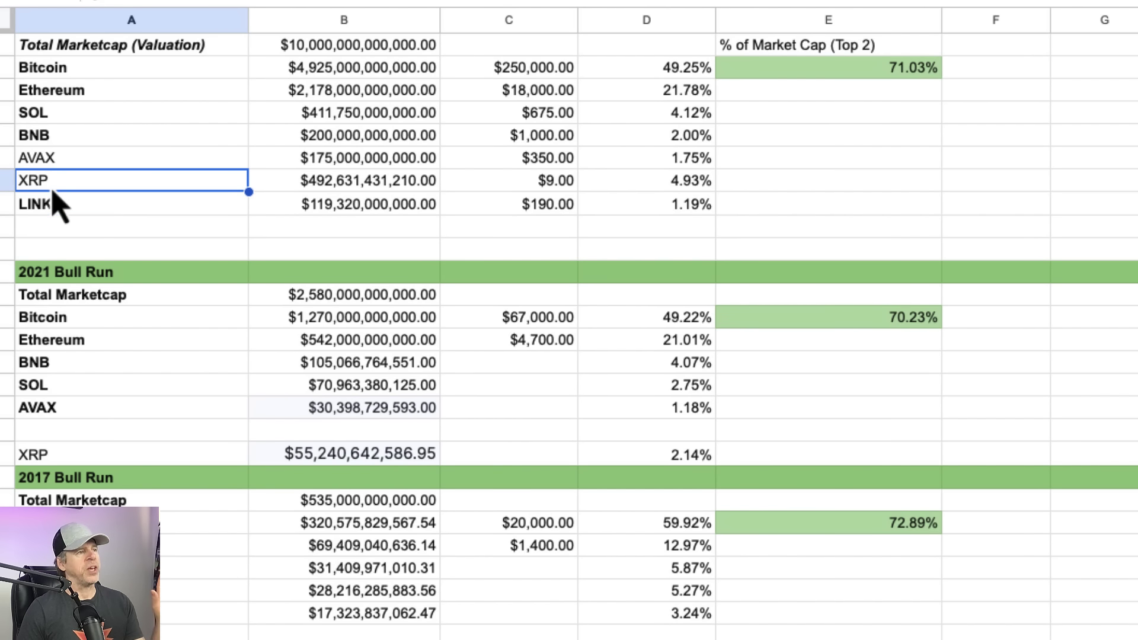
double_click(321, 180)
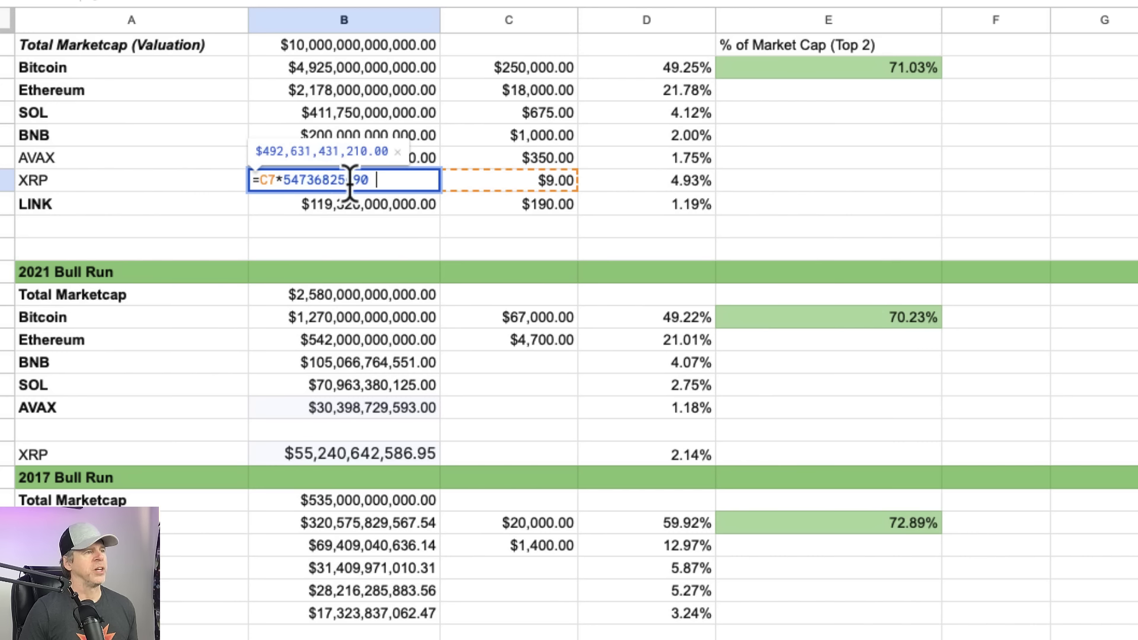
left_click(494, 188)
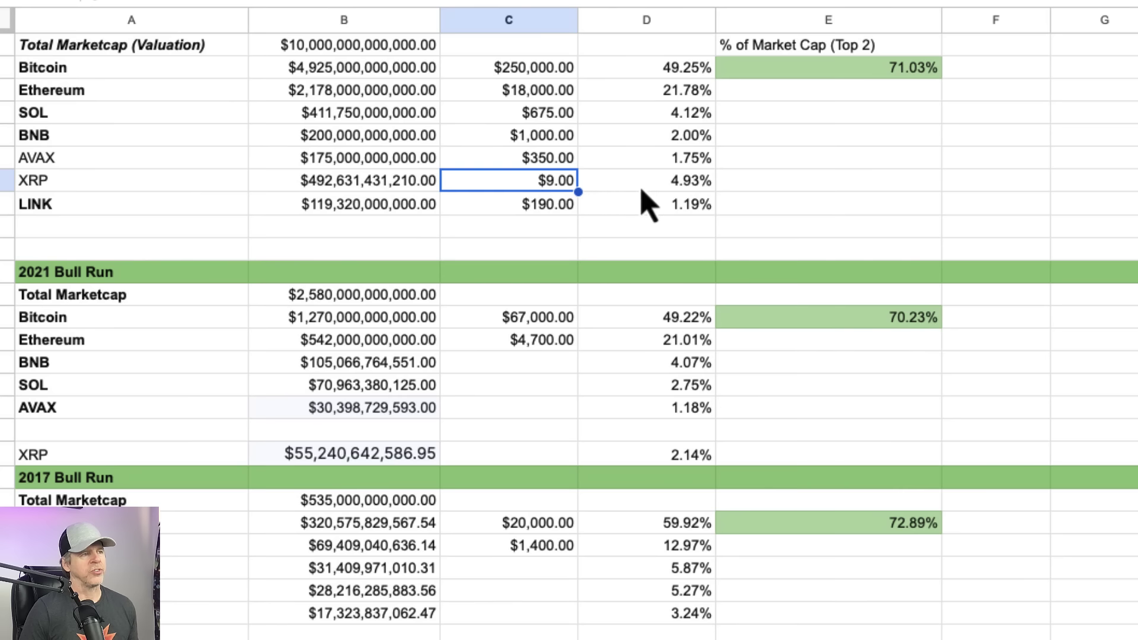
left_click(689, 189)
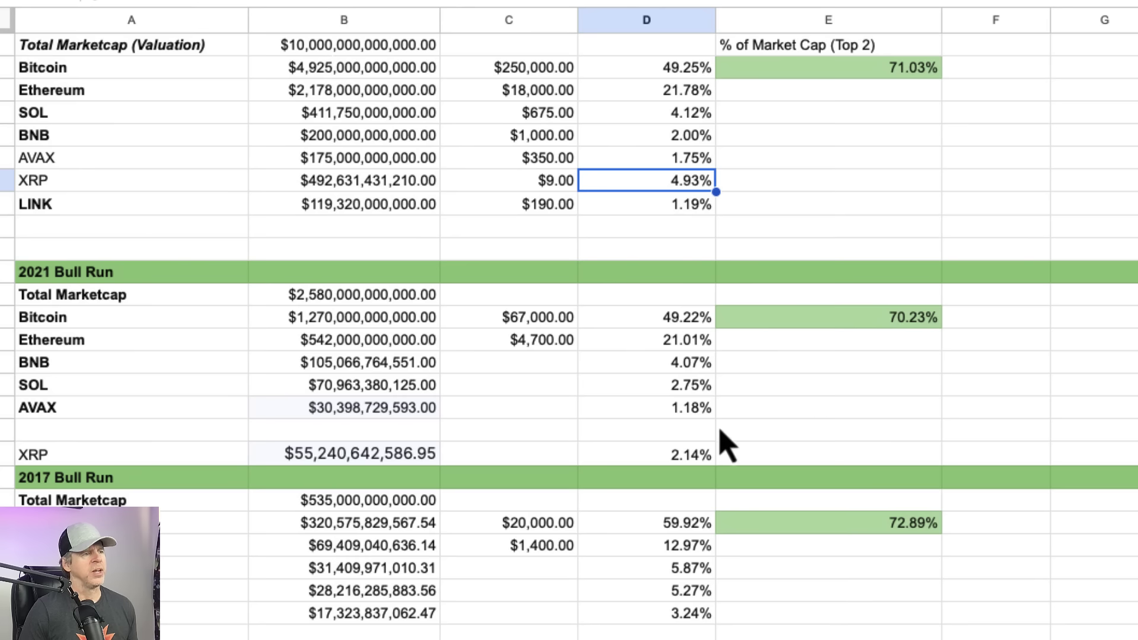
Compare XRP's market cap share in the 2017 bull run with its share in the projected valuation.
left_click(667, 391)
scroll(669, 409, "down", 6)
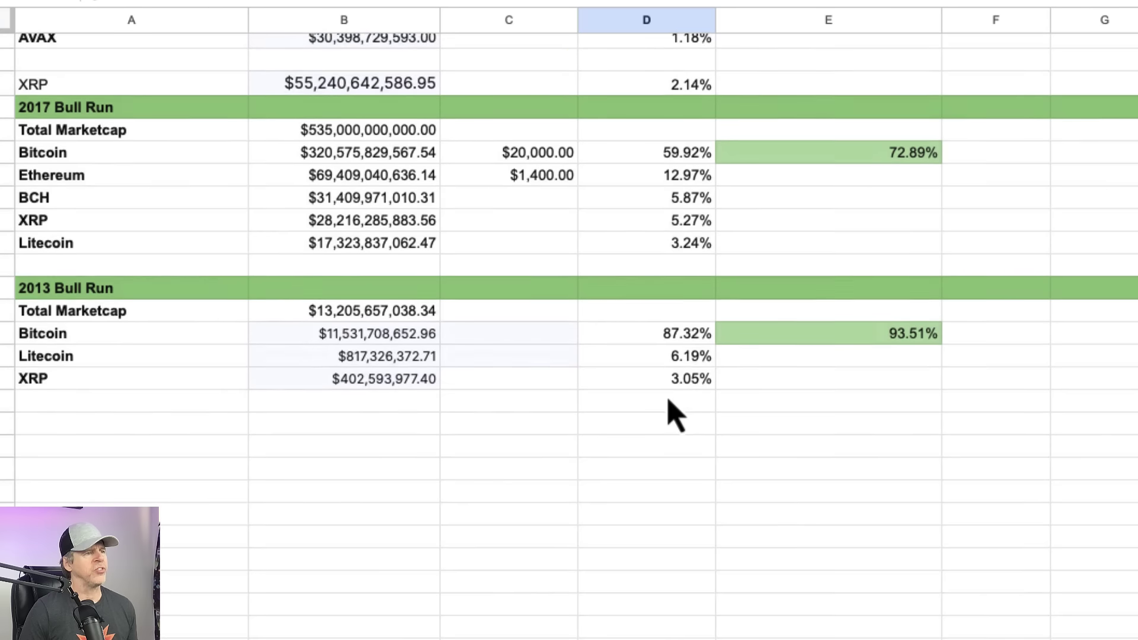
left_click(656, 227)
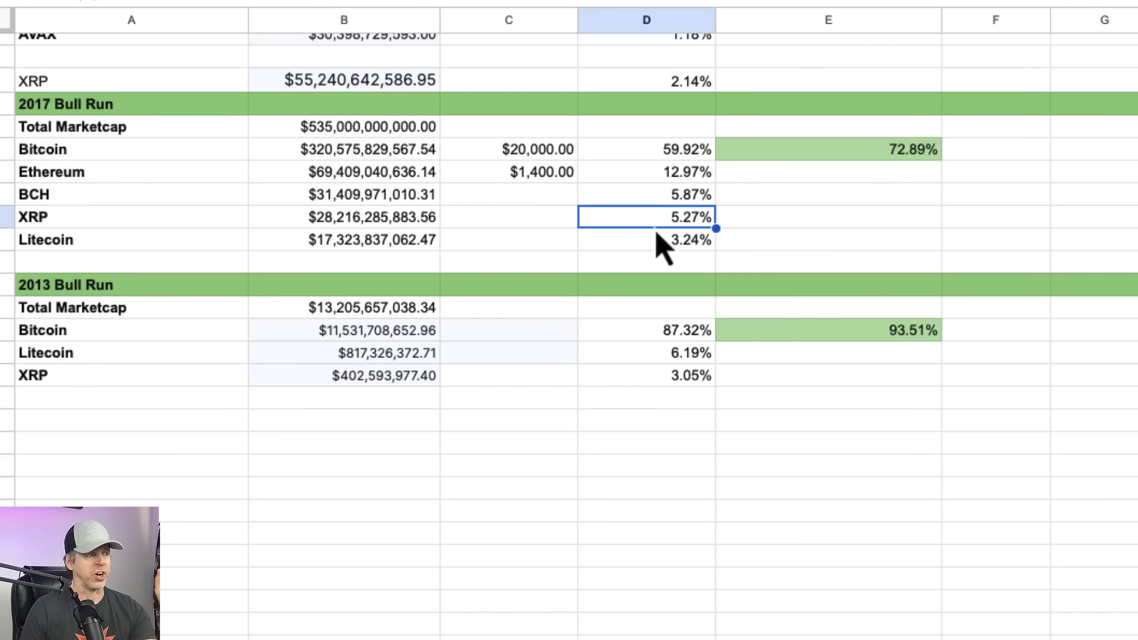
scroll(657, 232, "up", 6)
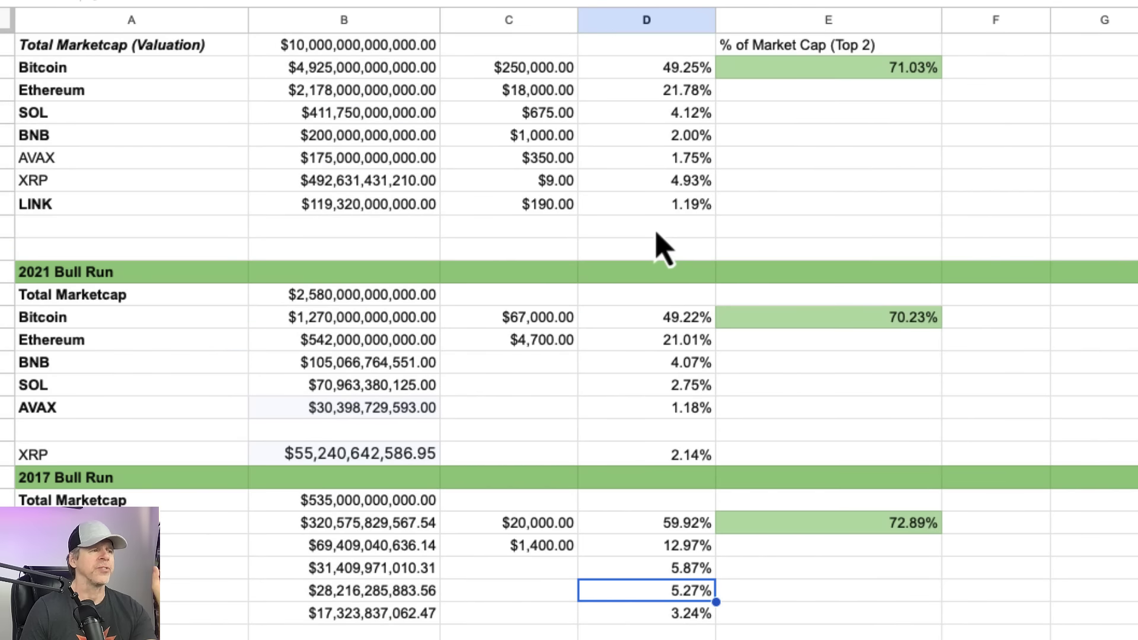
left_click(676, 184)
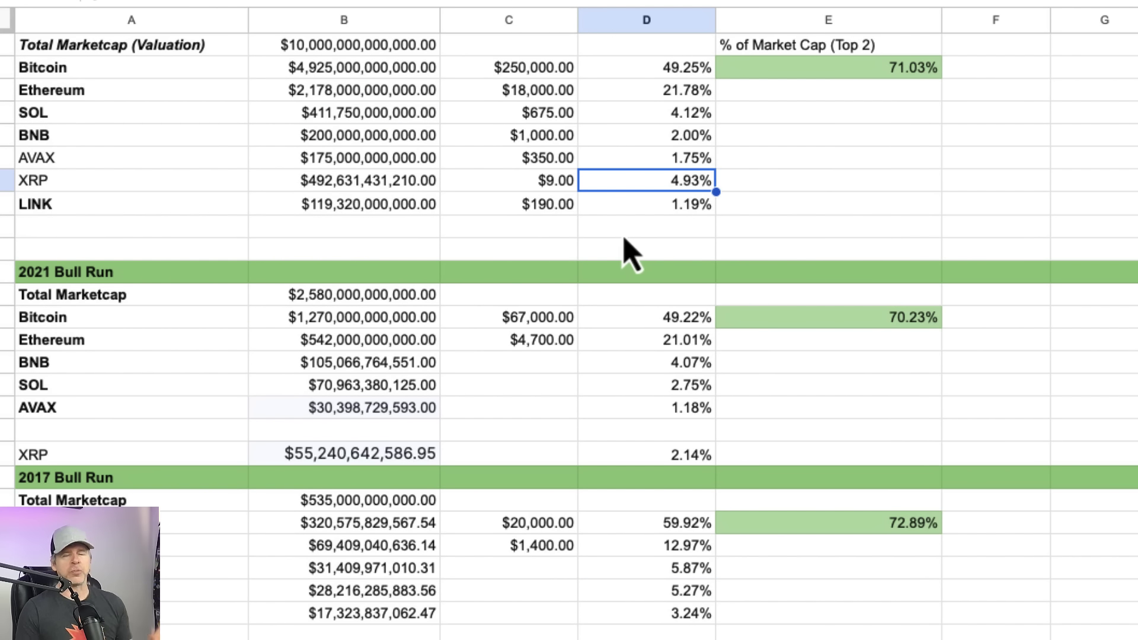
Review XRP's projected price and share against the projected total market cap.
left_click(544, 181)
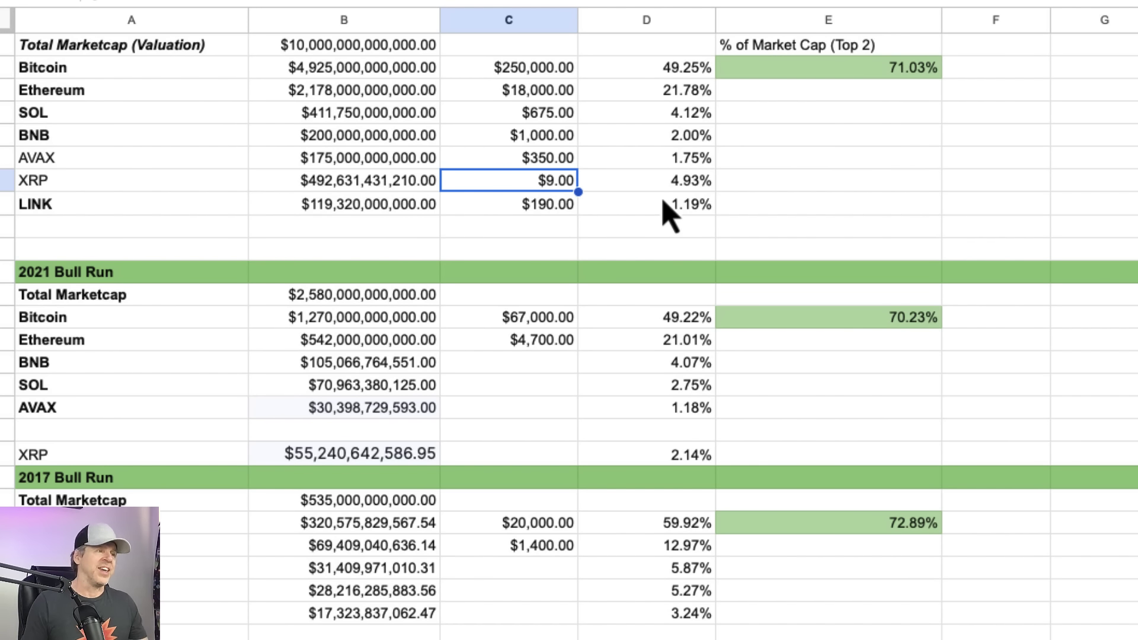
scroll(662, 205, "down", 2)
scroll(655, 216, "up", 2)
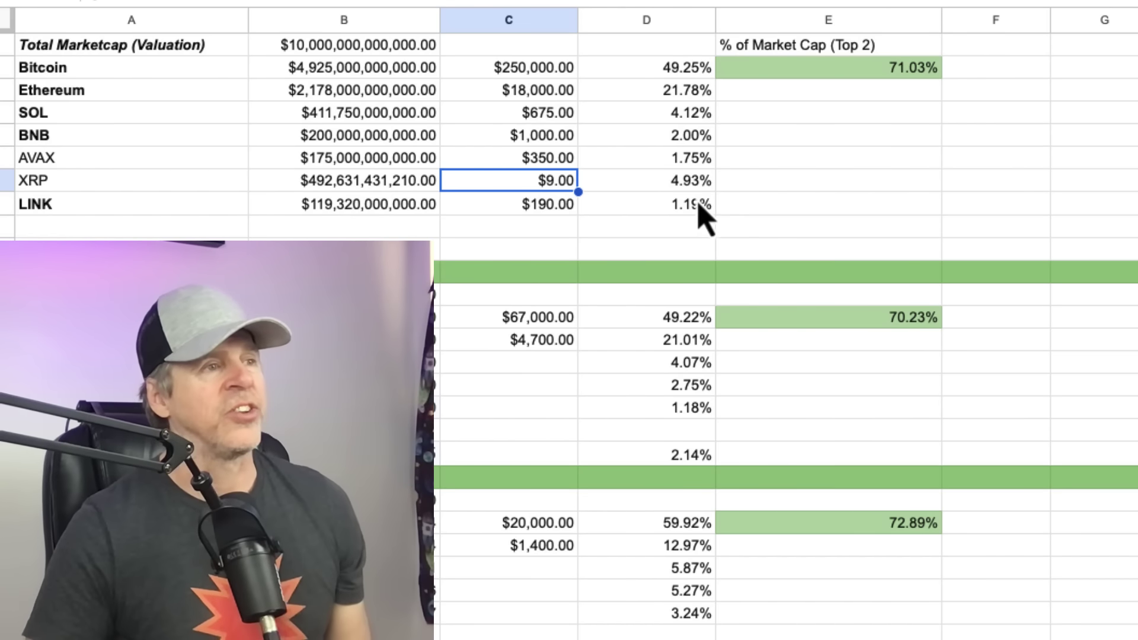
left_click(687, 189)
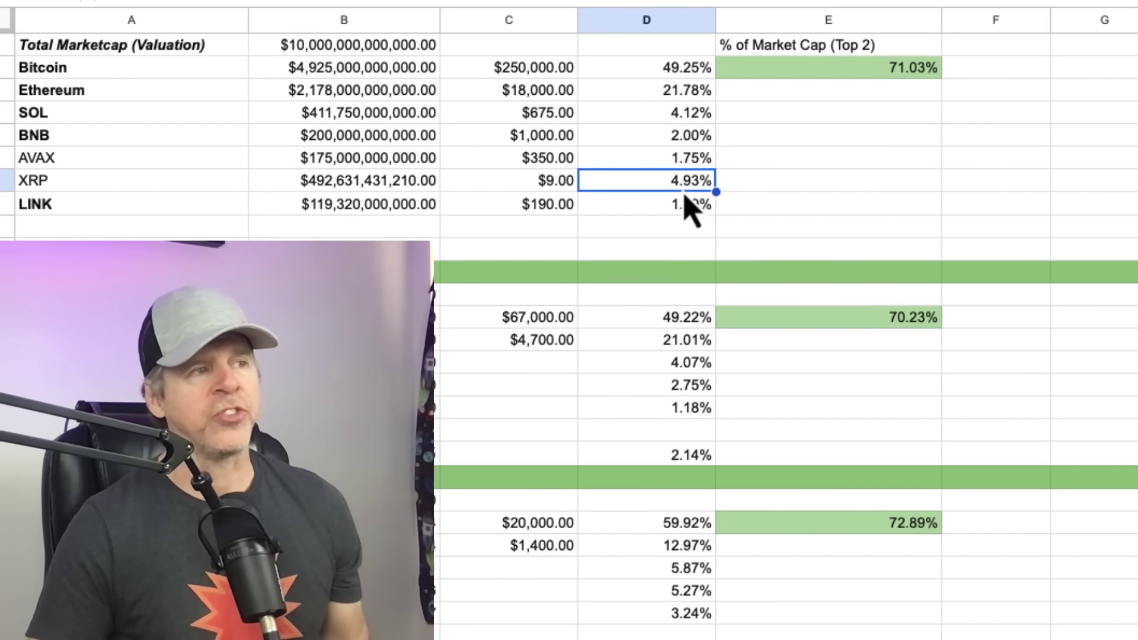
left_click(325, 48)
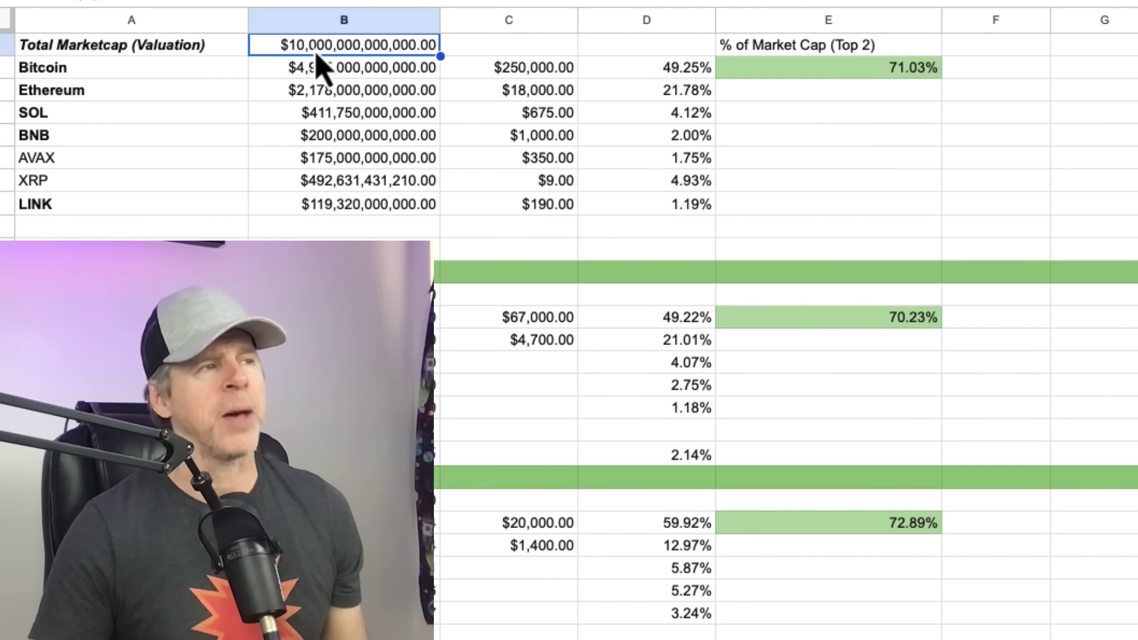